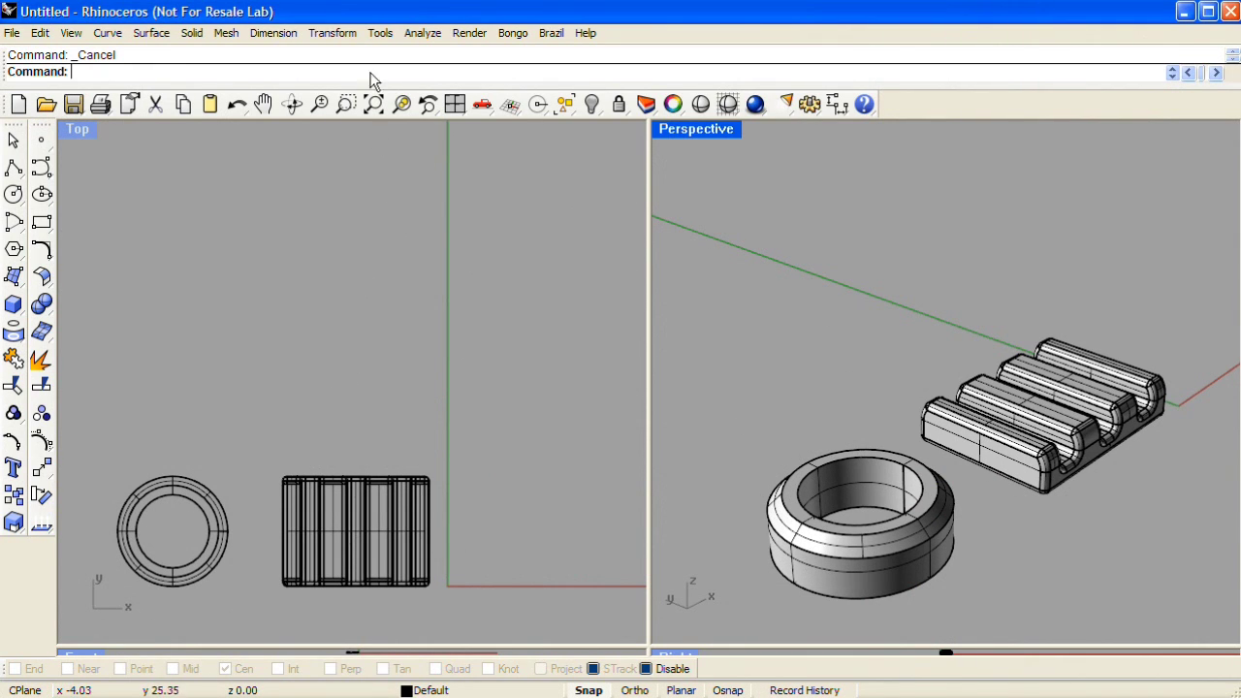
# Show the Transform > Array submenu with rectangular, polar, along-curve and along-surface types.
pyautogui.click(330, 35)
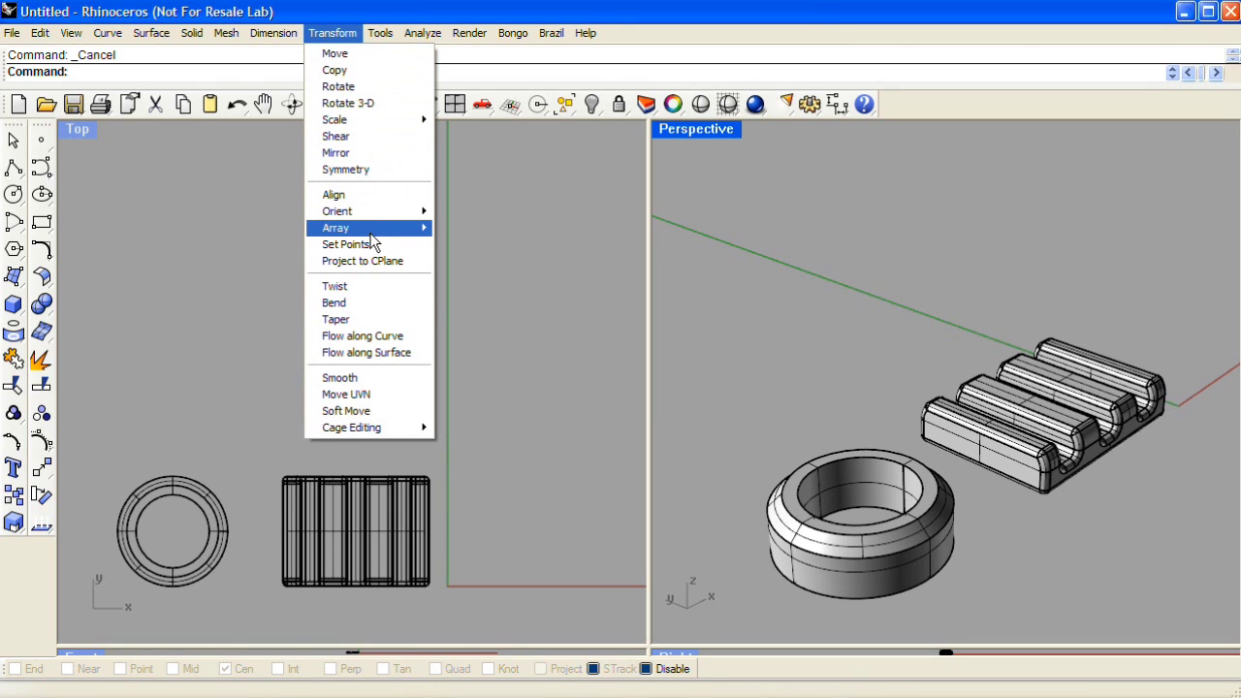
pyautogui.moveTo(370, 231)
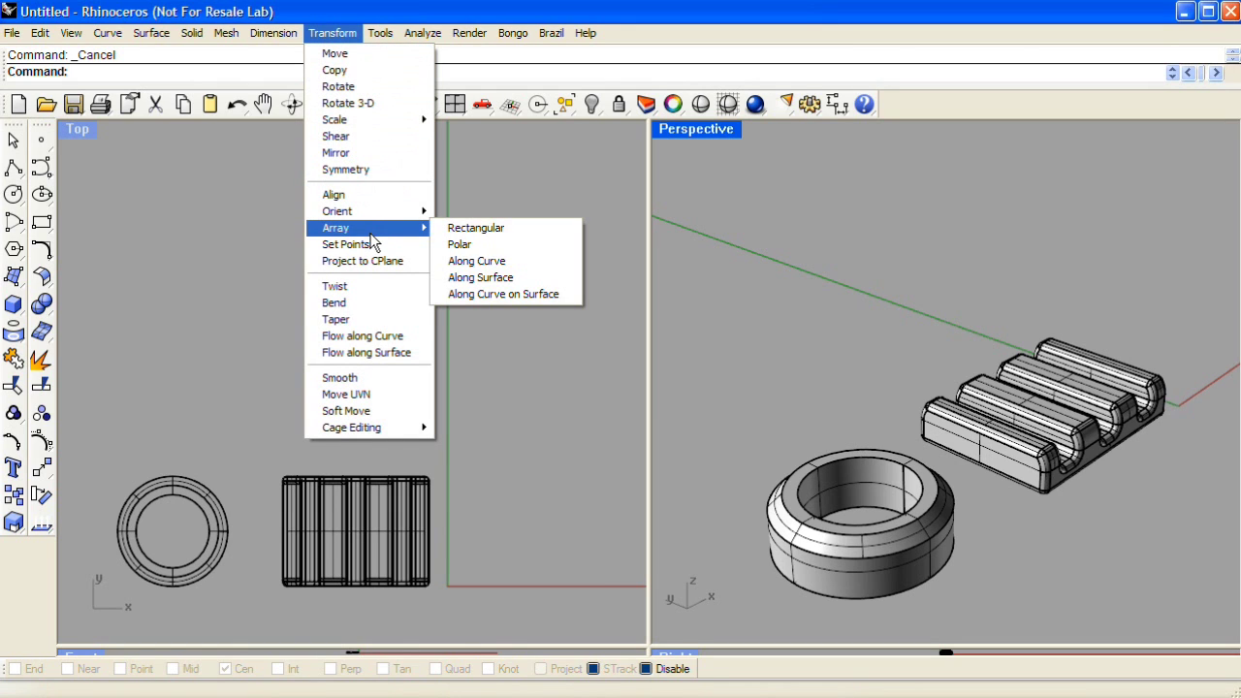
pyautogui.click(511, 228)
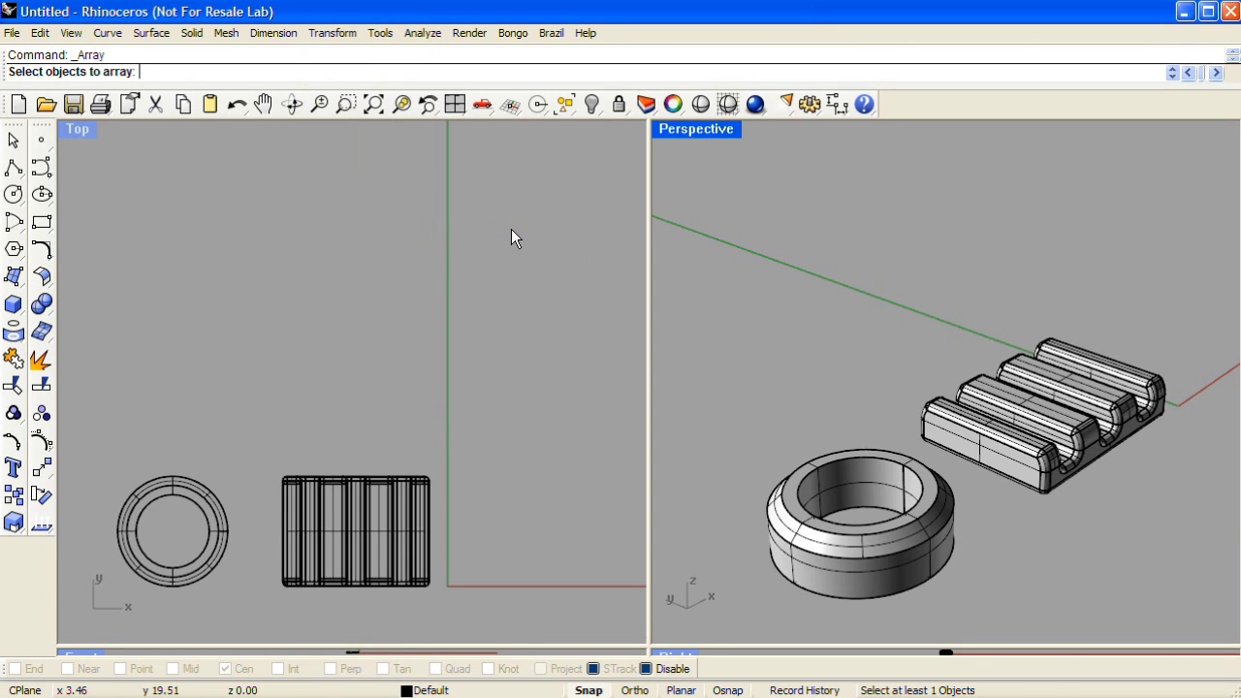
pyautogui.click(378, 488)
pyautogui.press('Return')
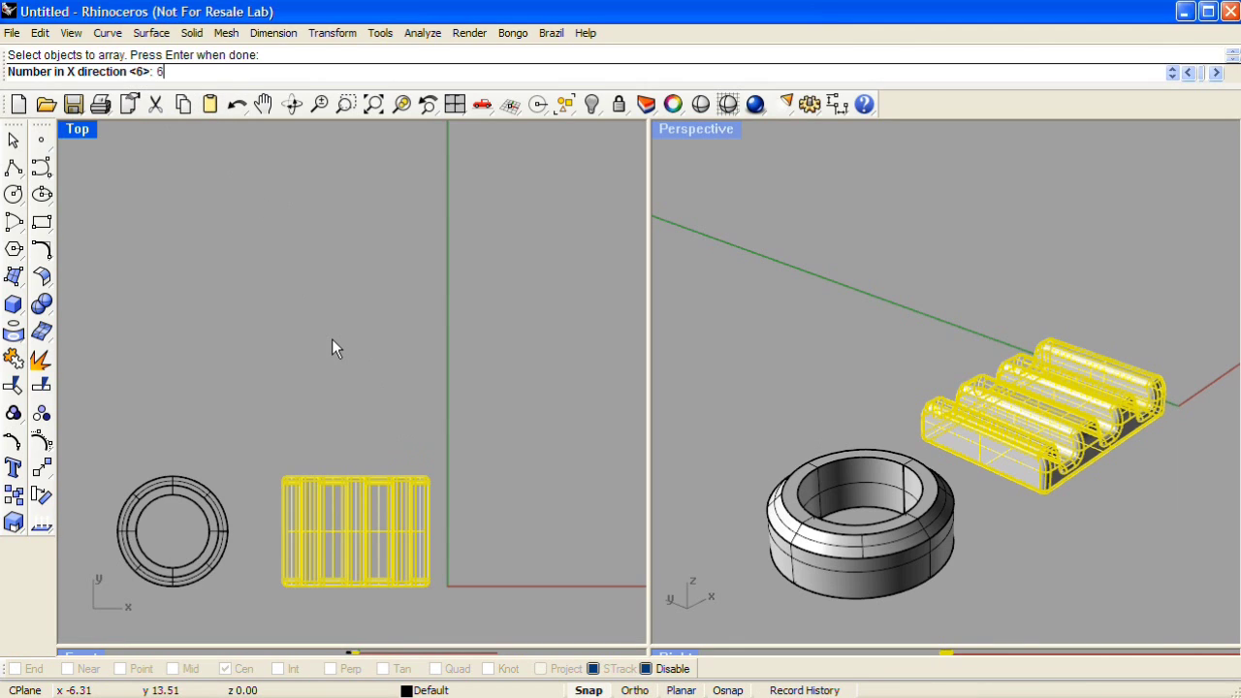
pyautogui.press('Return')
pyautogui.write('8')
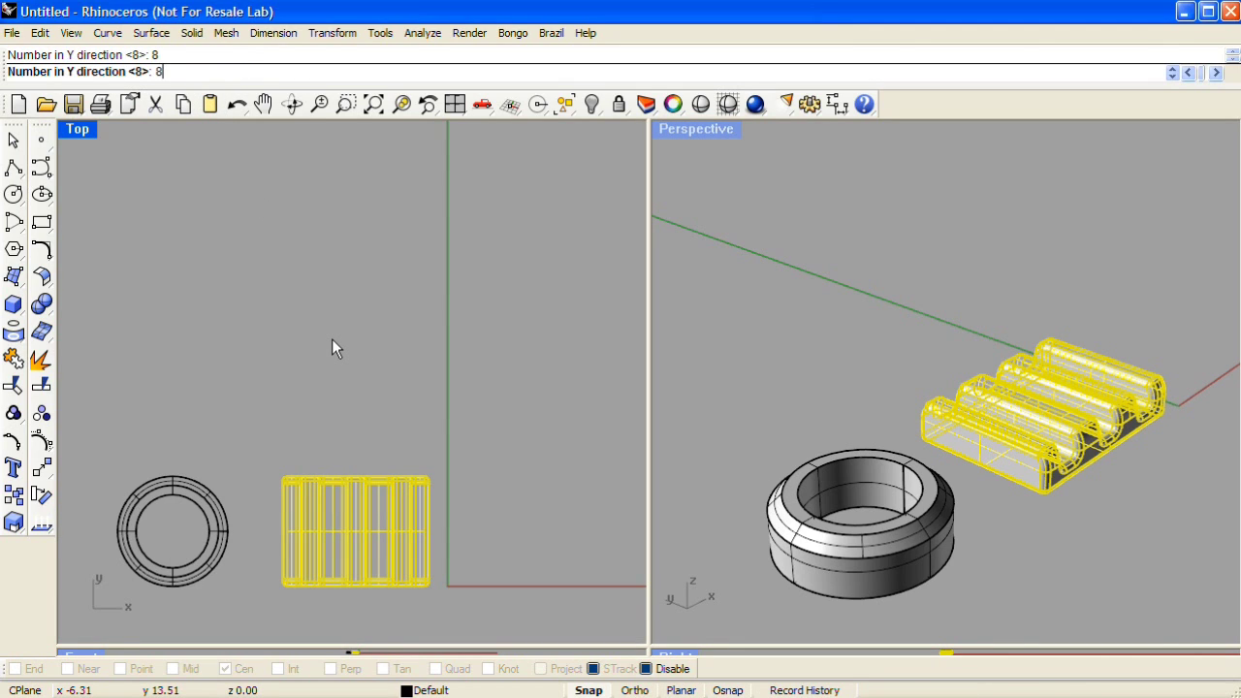
pyautogui.press('Return')
pyautogui.write('1')
pyautogui.press('Return')
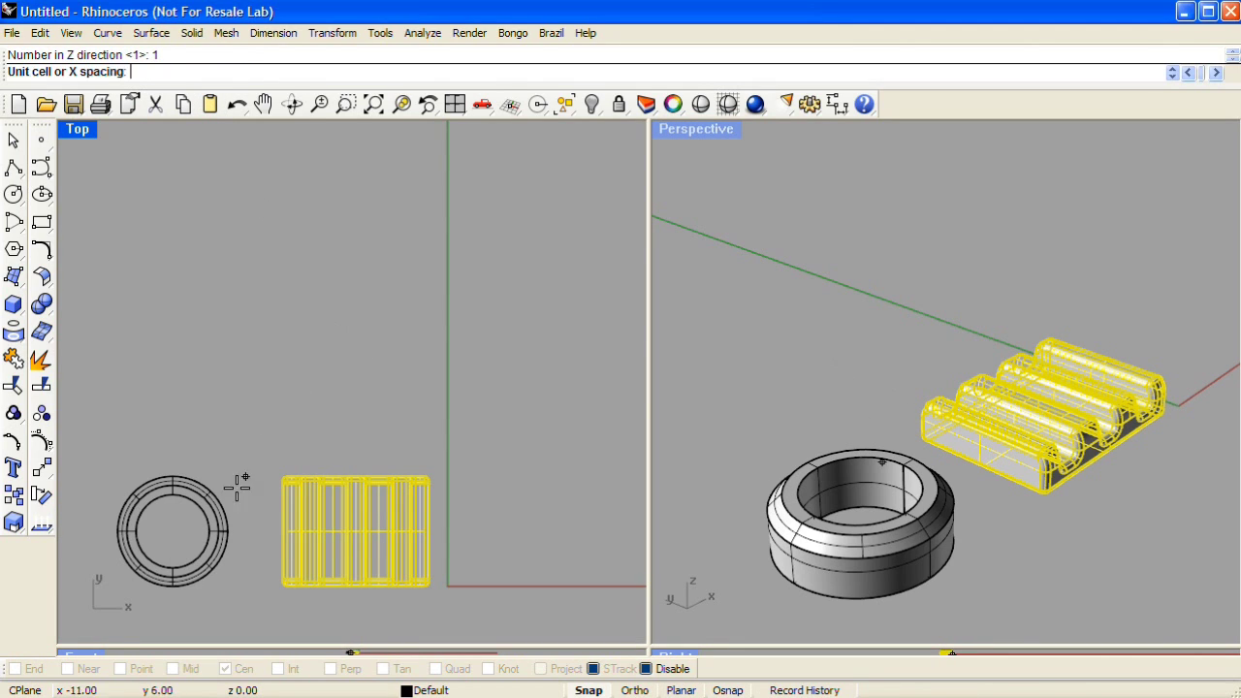
pyautogui.click(263, 605)
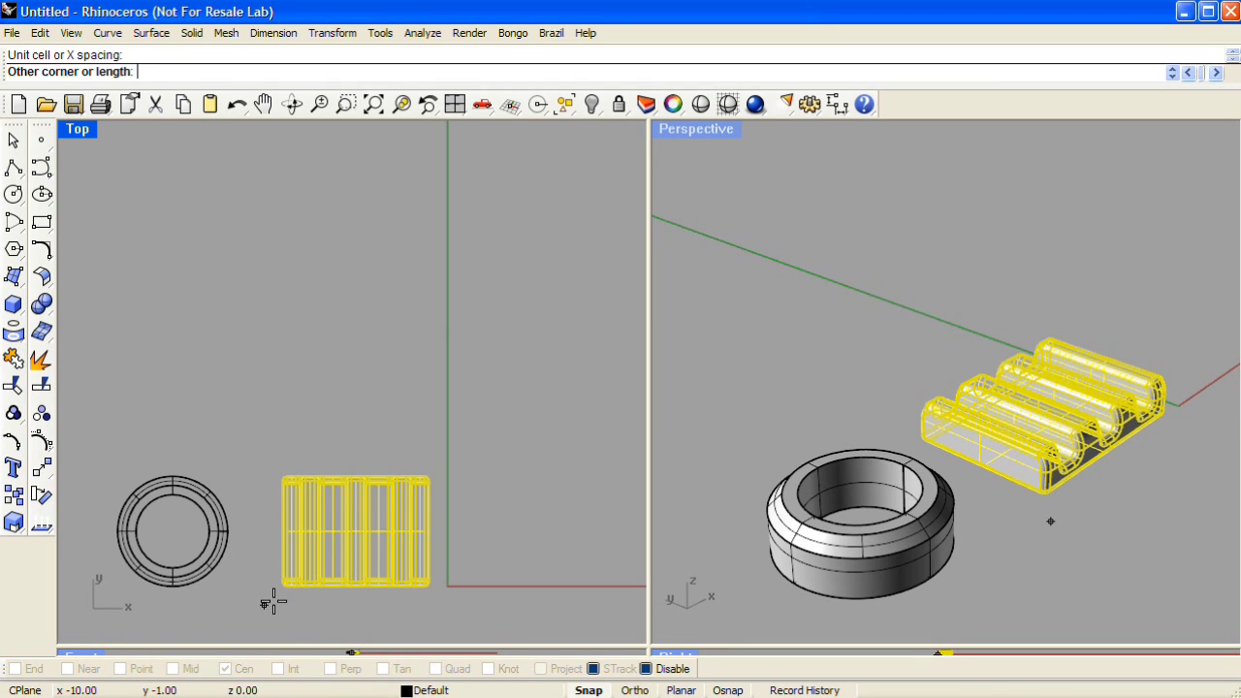
pyautogui.click(448, 452)
pyautogui.moveTo(873, 291); pyautogui.dragTo(860, 325, button='right')
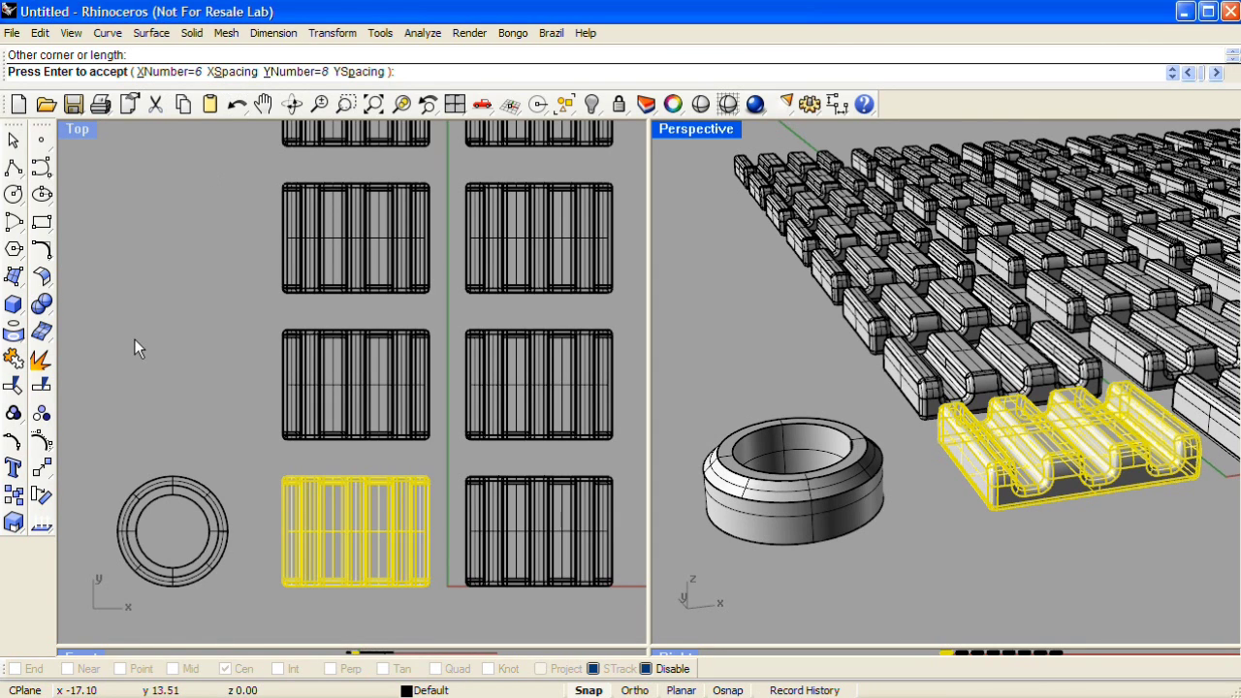
pyautogui.press('Escape')
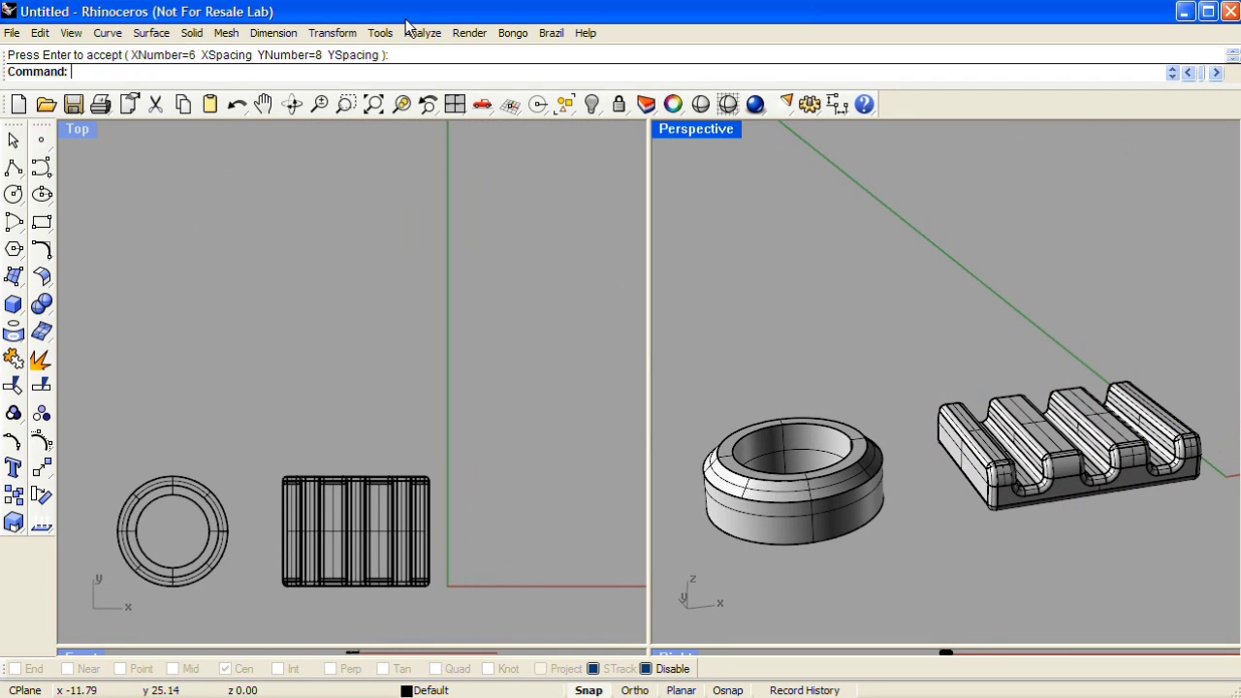
# Polar-array the ring into 8 copies over 360°, then undo the array.
pyautogui.click(328, 34)
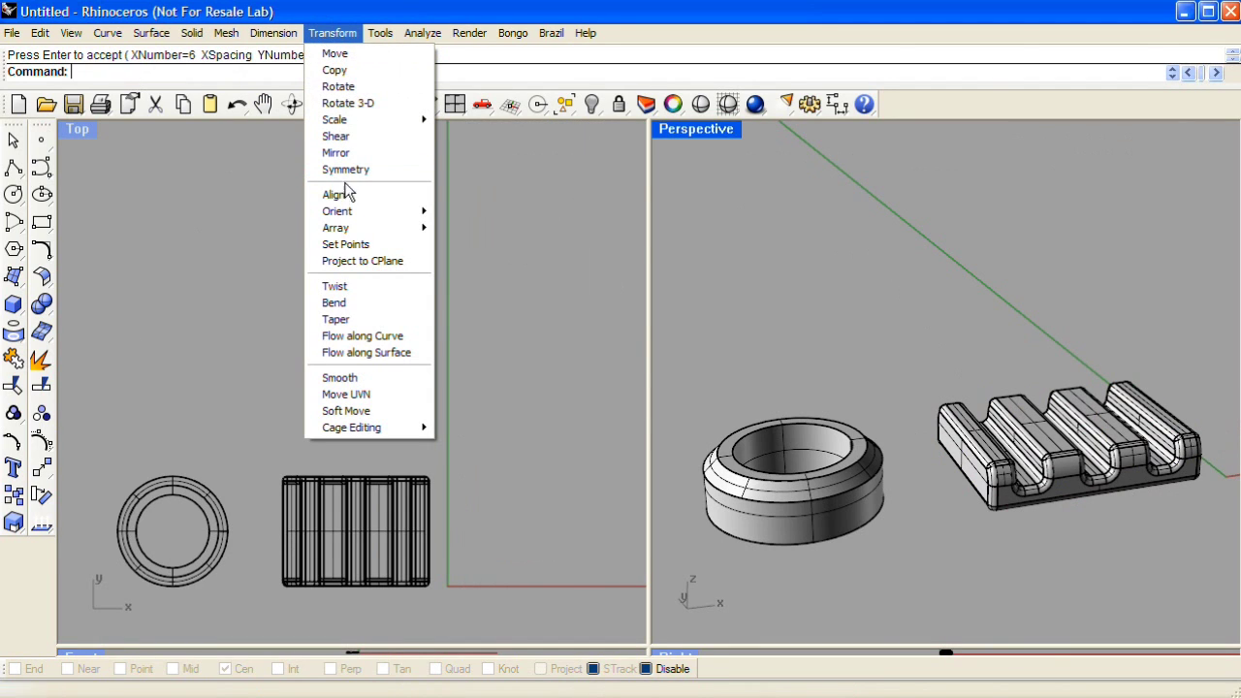
pyautogui.moveTo(369, 233)
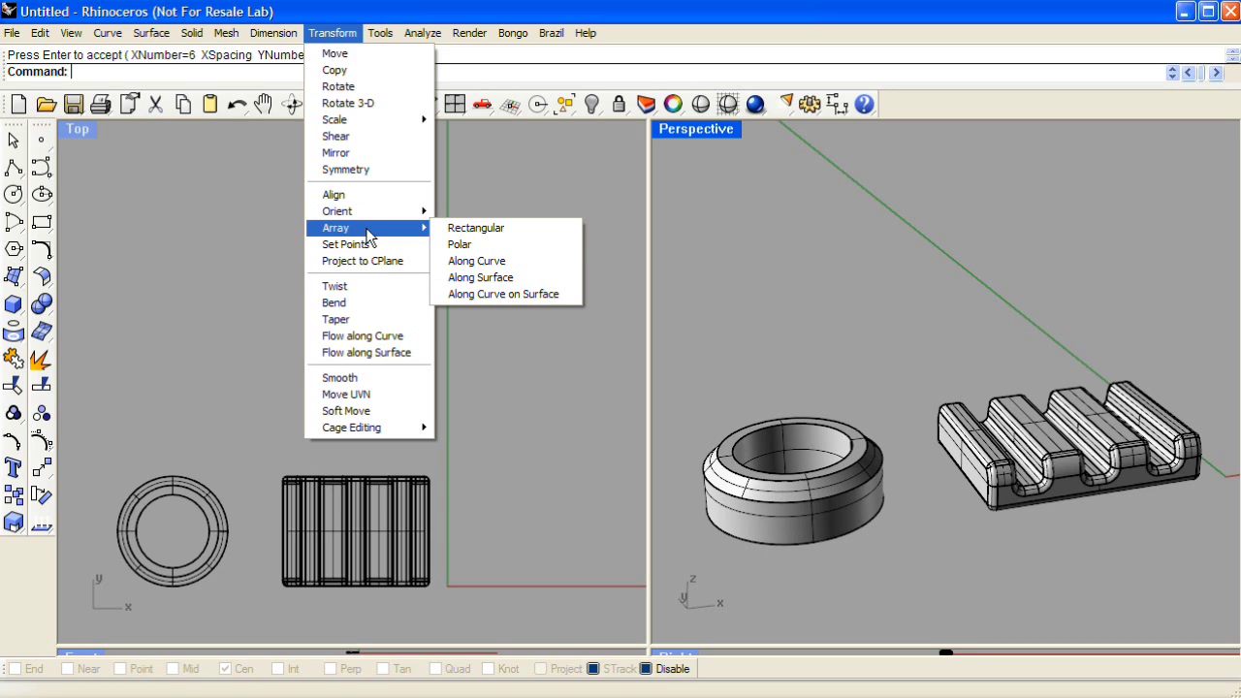
pyautogui.click(505, 245)
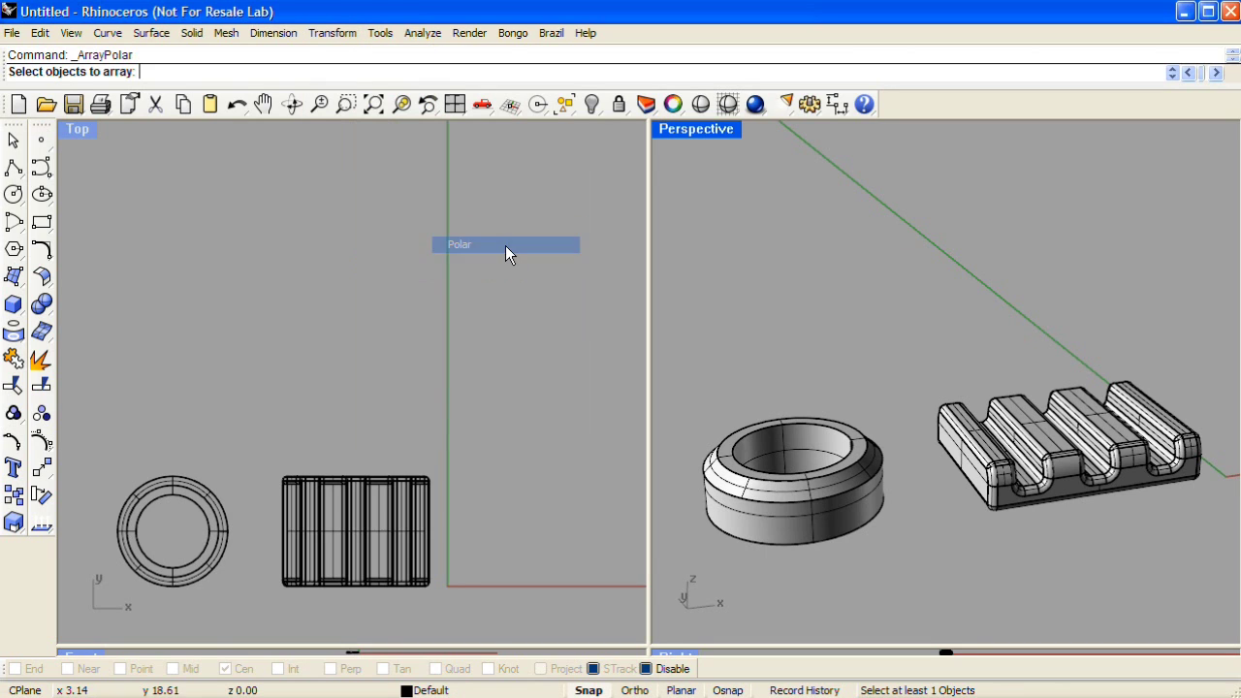
pyautogui.click(207, 505)
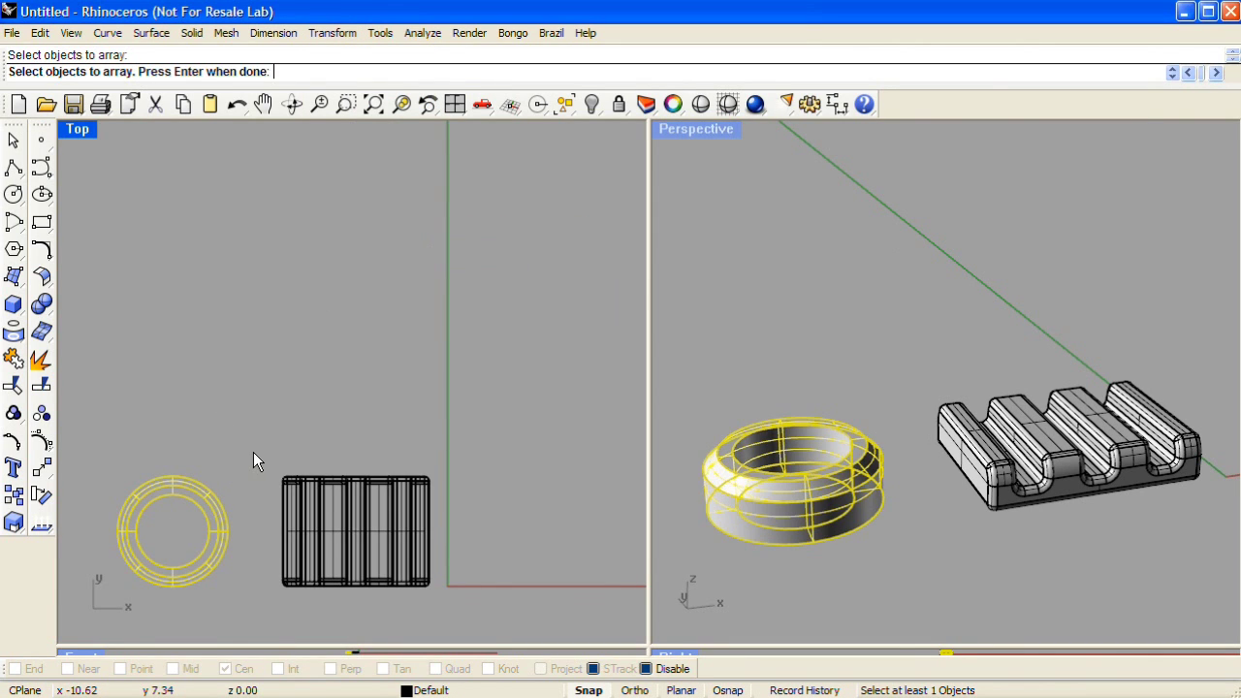
pyautogui.press('Return')
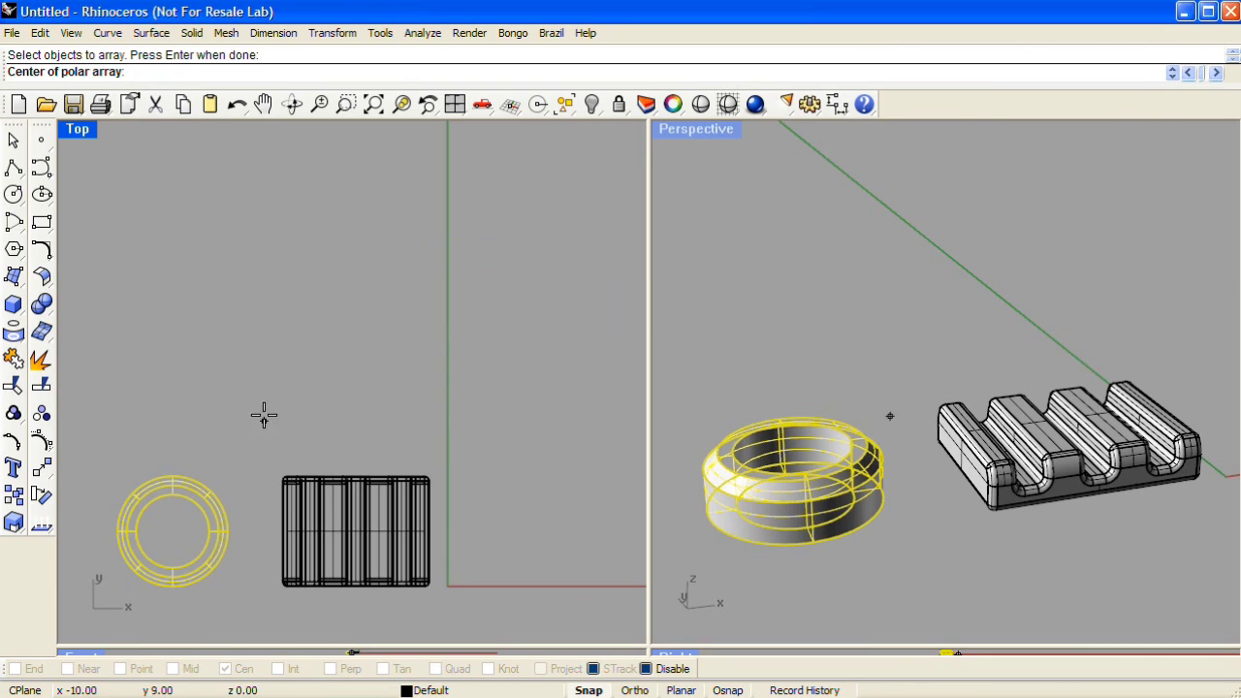
pyautogui.click(475, 498)
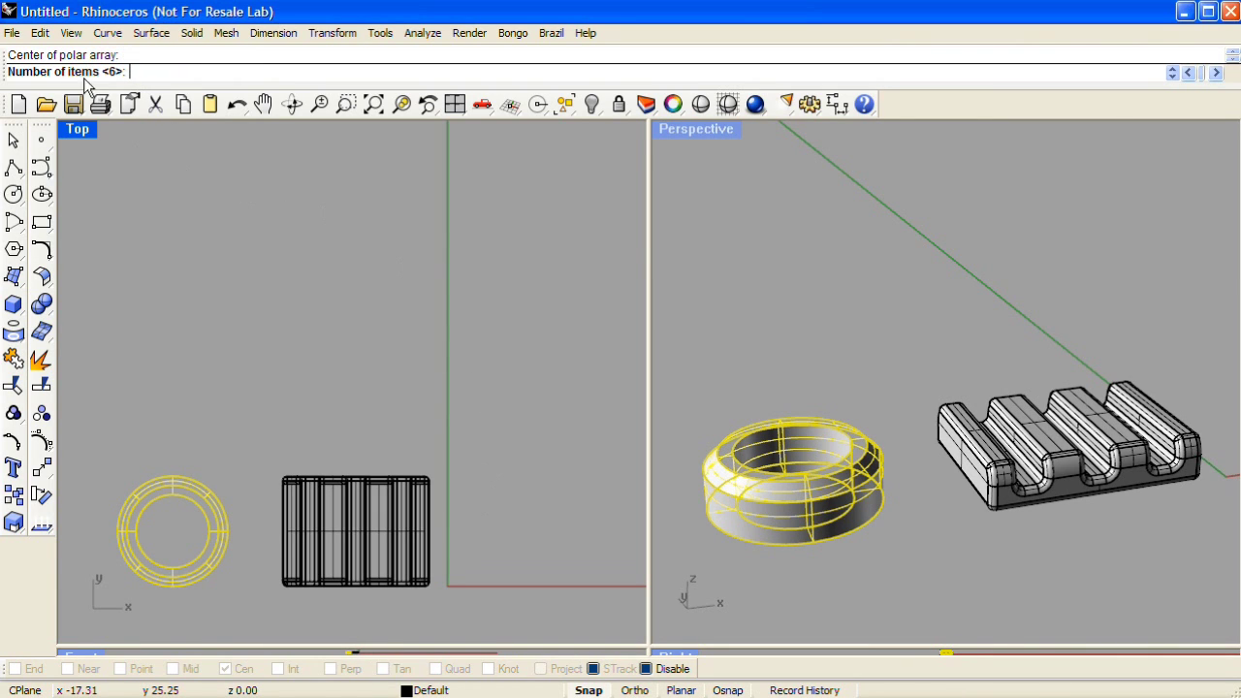
pyautogui.write('8')
pyautogui.press('Return')
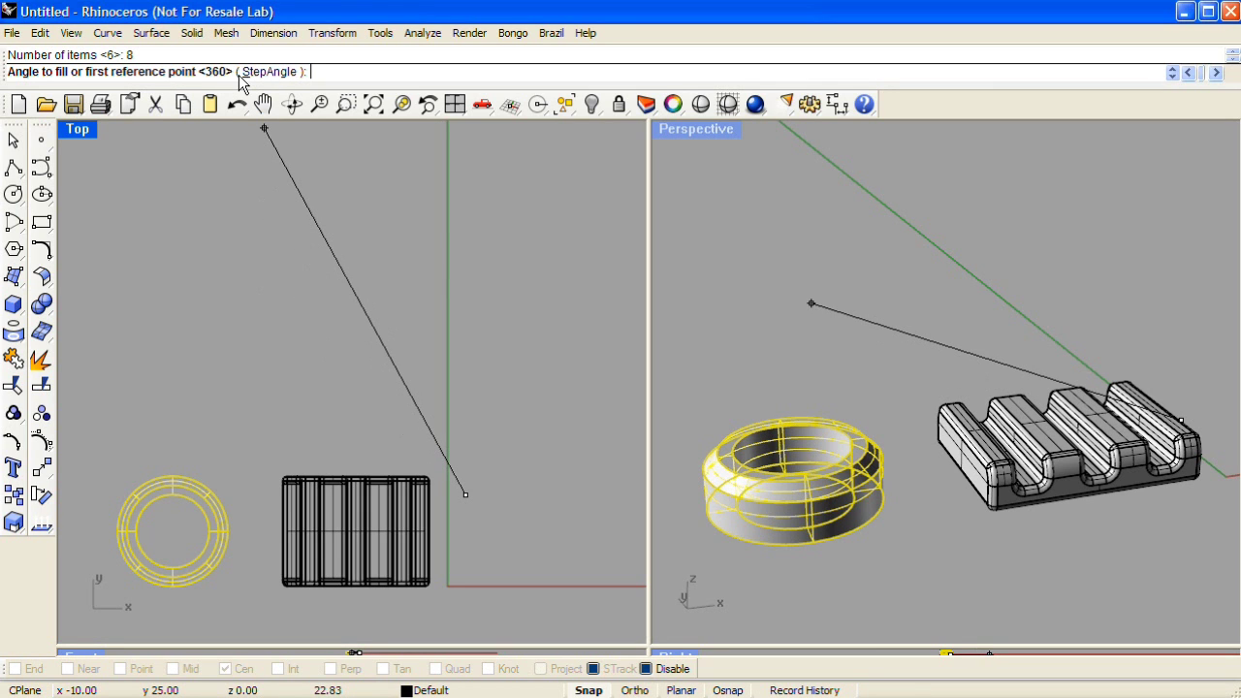
pyautogui.press('Return')
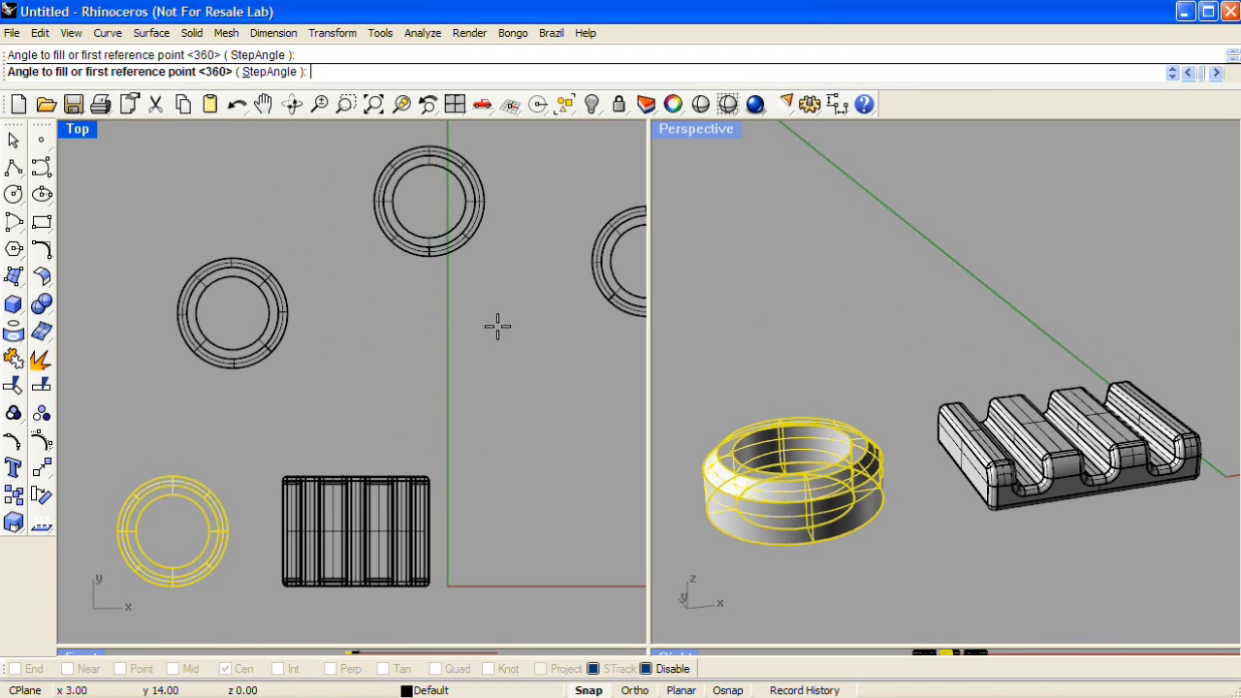
pyautogui.moveTo(963, 424)
pyautogui.mouseDown(button='right')
pyautogui.moveTo(1164, 410)
pyautogui.moveTo(973, 411)
pyautogui.mouseUp(button='right')
pyautogui.hotkey('ctrl', 'z')
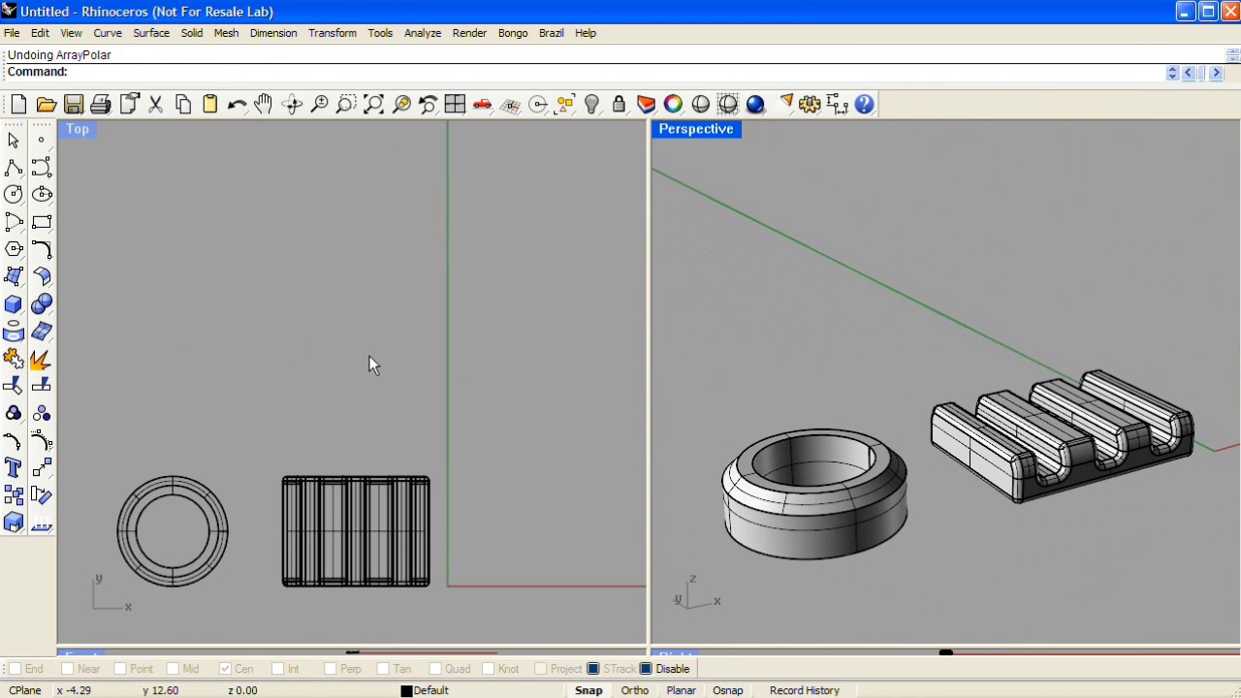
# Draw a four-point freeform arching curve in the Top view.
pyautogui.click(42, 166)
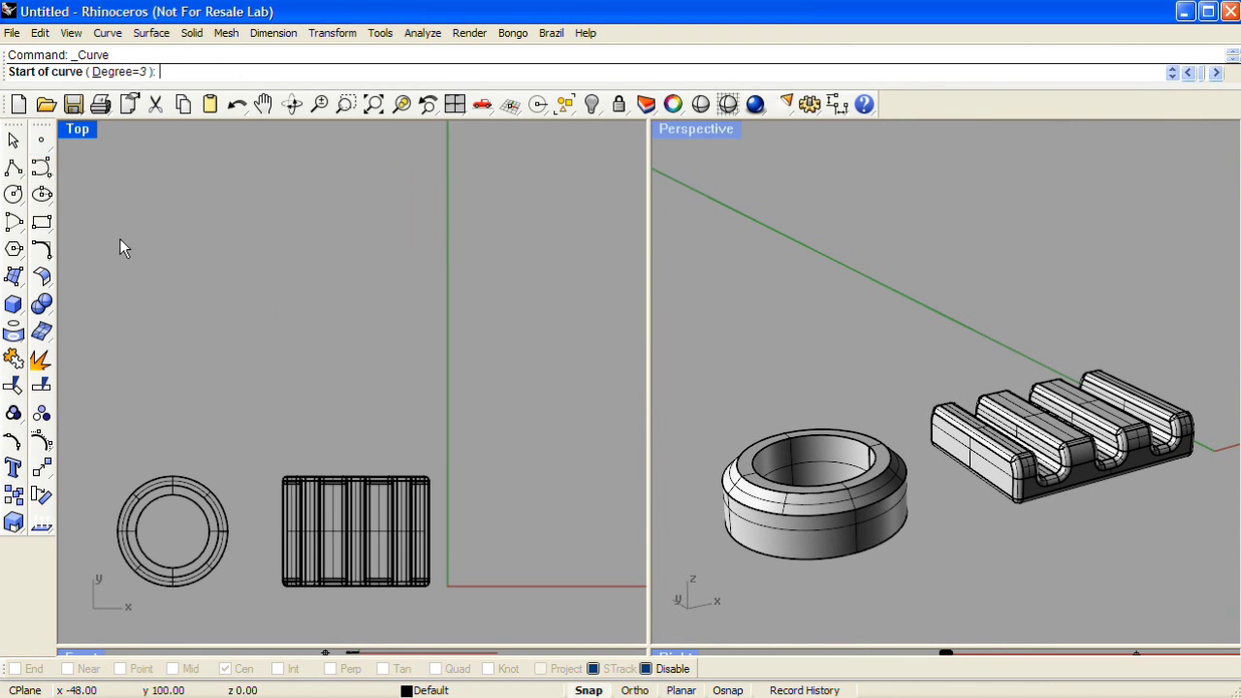
pyautogui.click(264, 367)
pyautogui.click(355, 275)
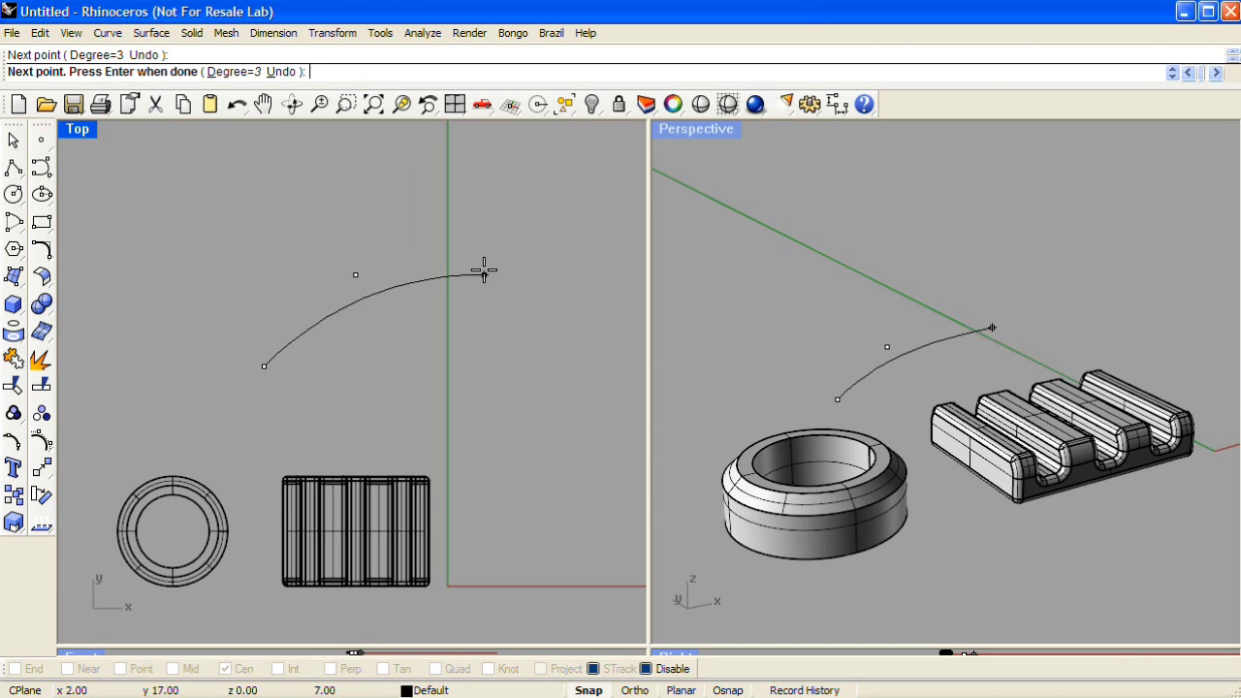
pyautogui.click(538, 310)
pyautogui.click(628, 385)
pyautogui.press('Return')
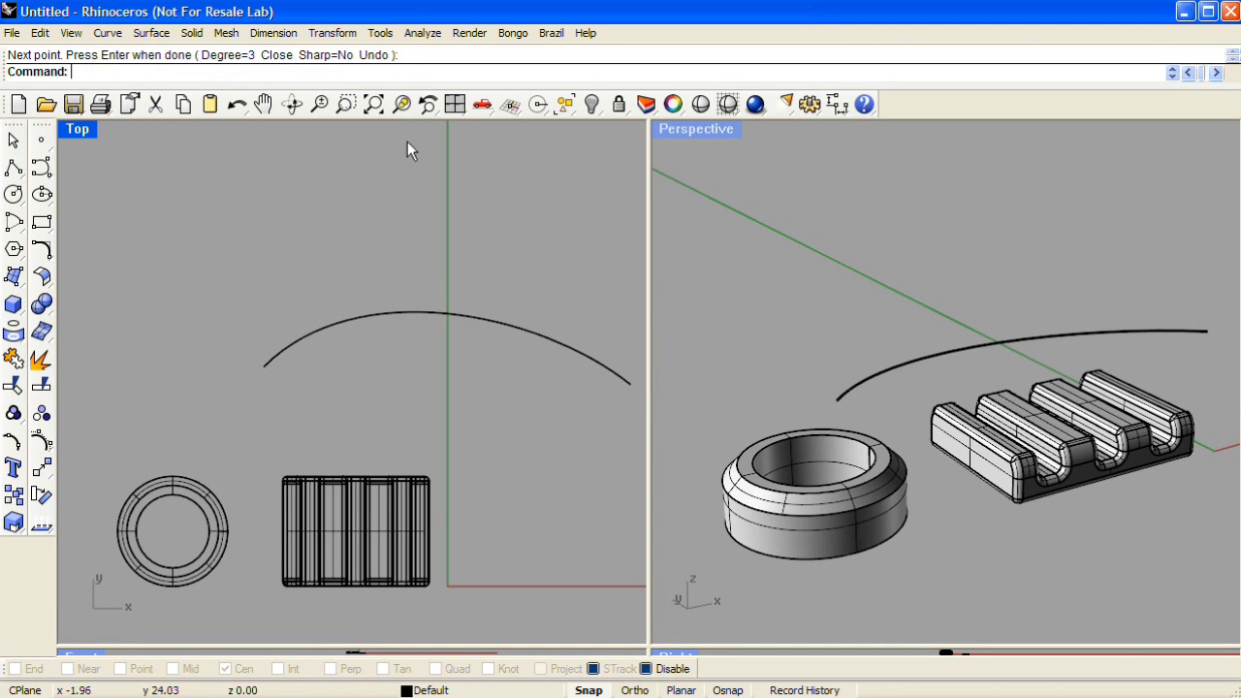
pyautogui.click(335, 32)
# Array the ring along the arc curve as five copies using a base point.
pyautogui.moveTo(328, 229)
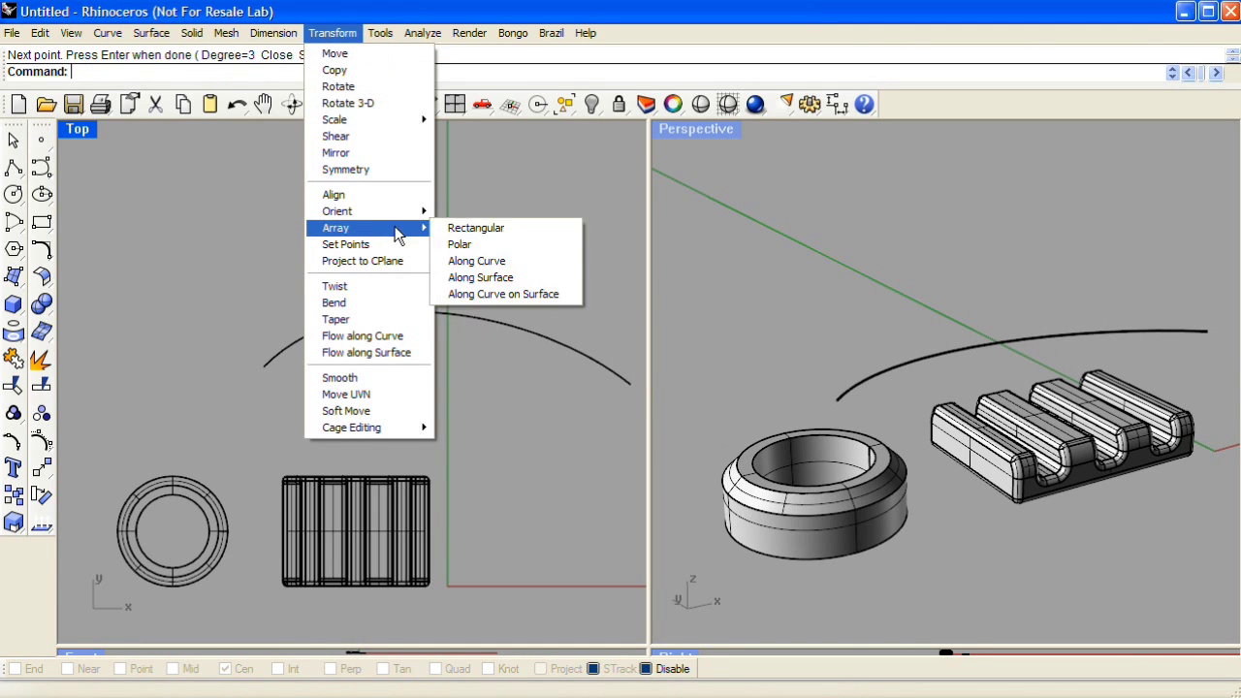
pyautogui.click(485, 262)
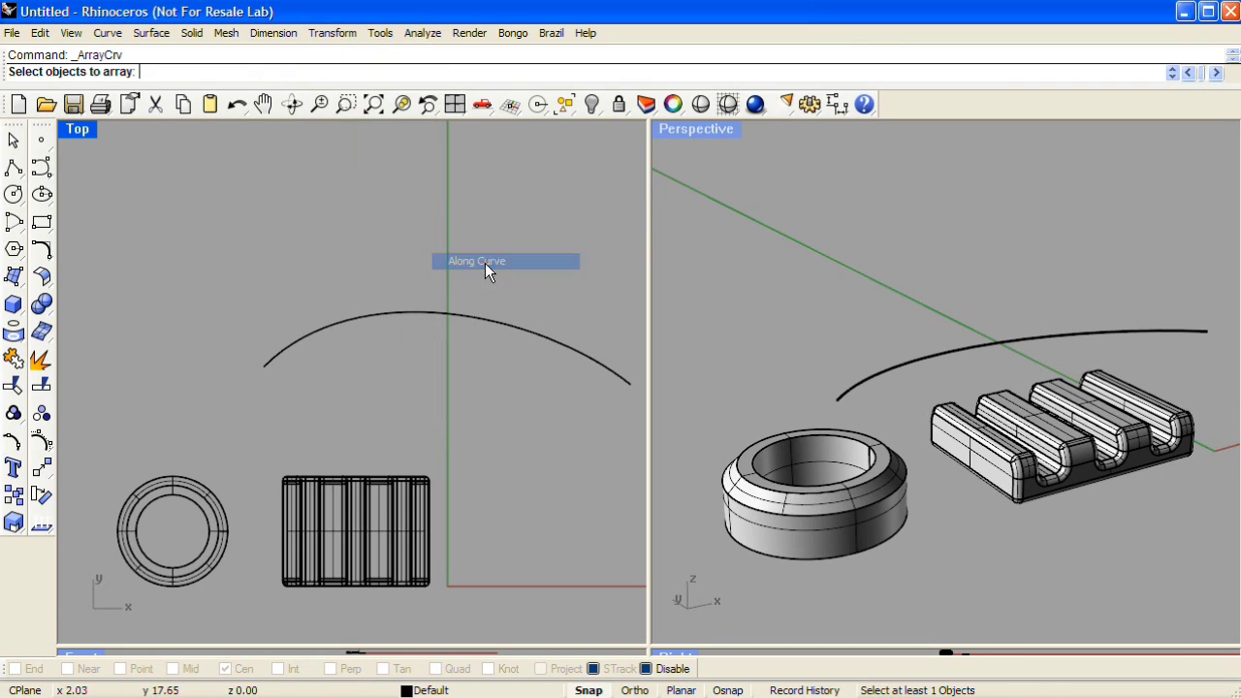
pyautogui.click(218, 516)
pyautogui.press('Return')
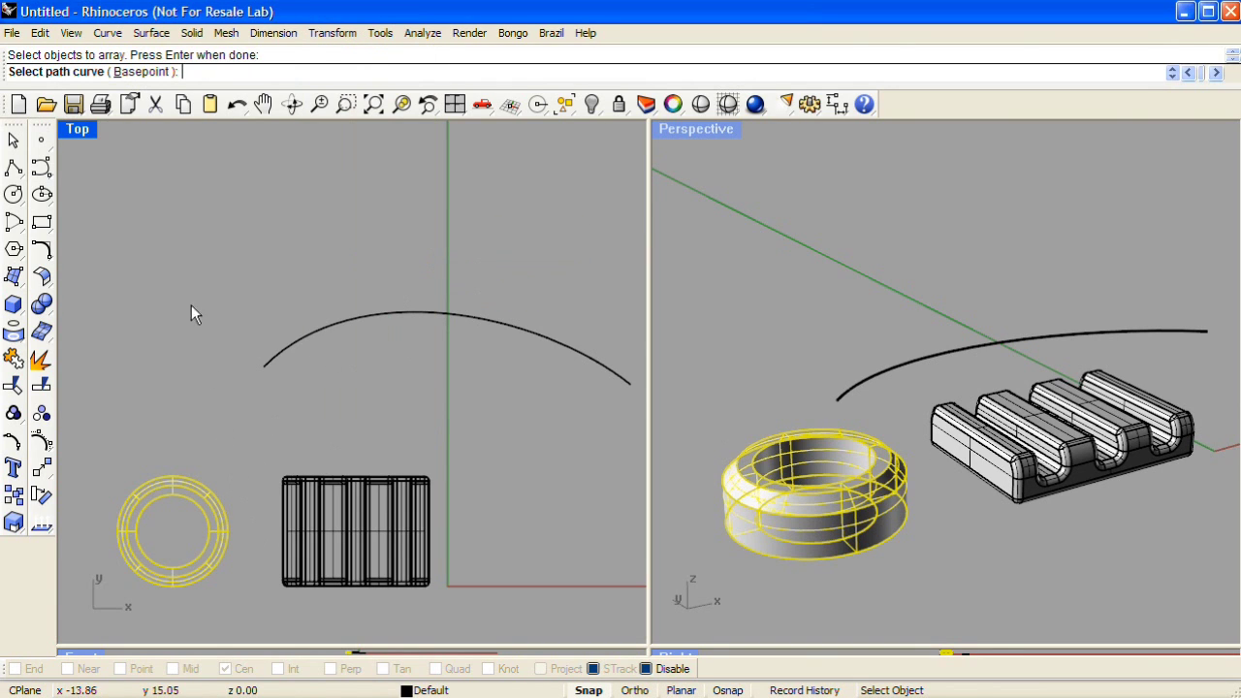
pyautogui.click(146, 73)
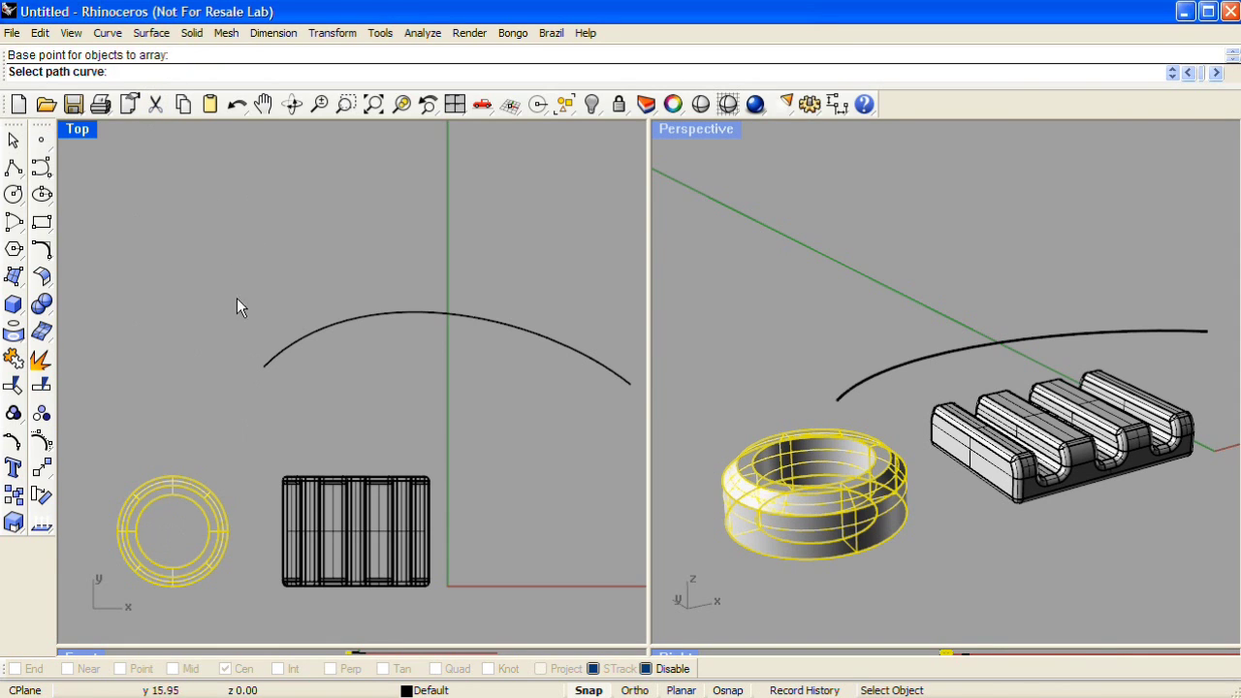
pyautogui.click(272, 365)
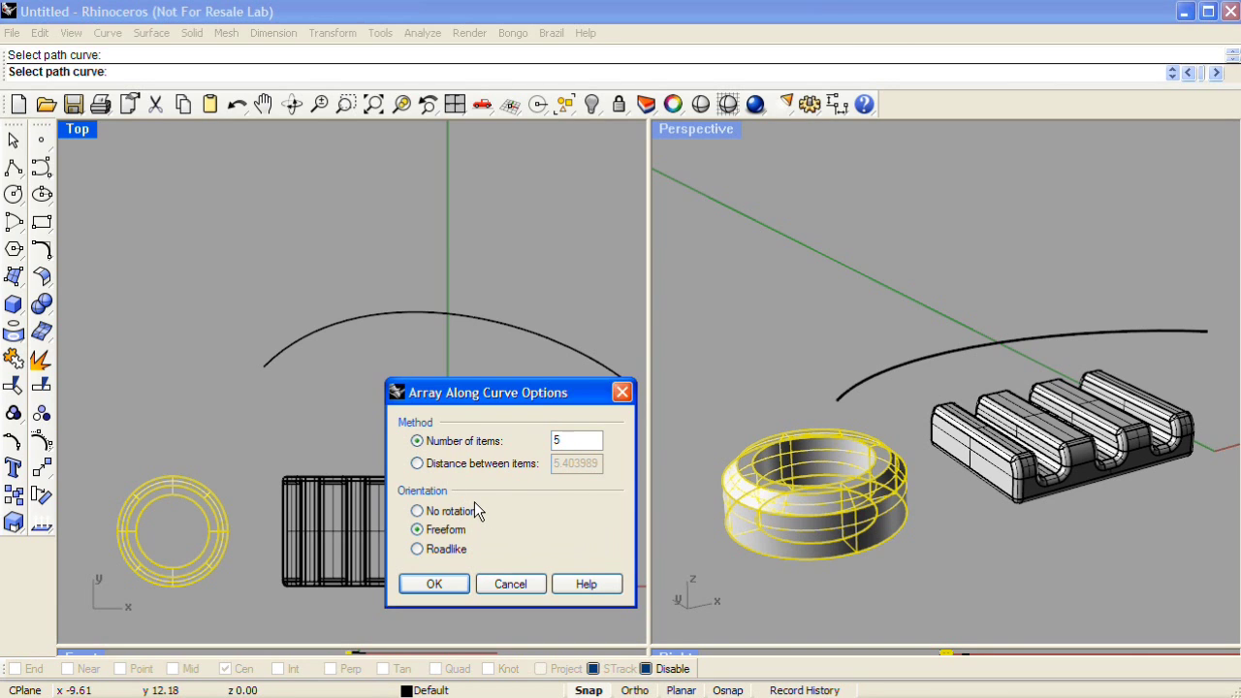
pyautogui.click(459, 584)
# Undo the curve array and delete the arc curve.
pyautogui.moveTo(919, 327); pyautogui.dragTo(911, 339, button='right')
pyautogui.hotkey('ctrl', 'z')
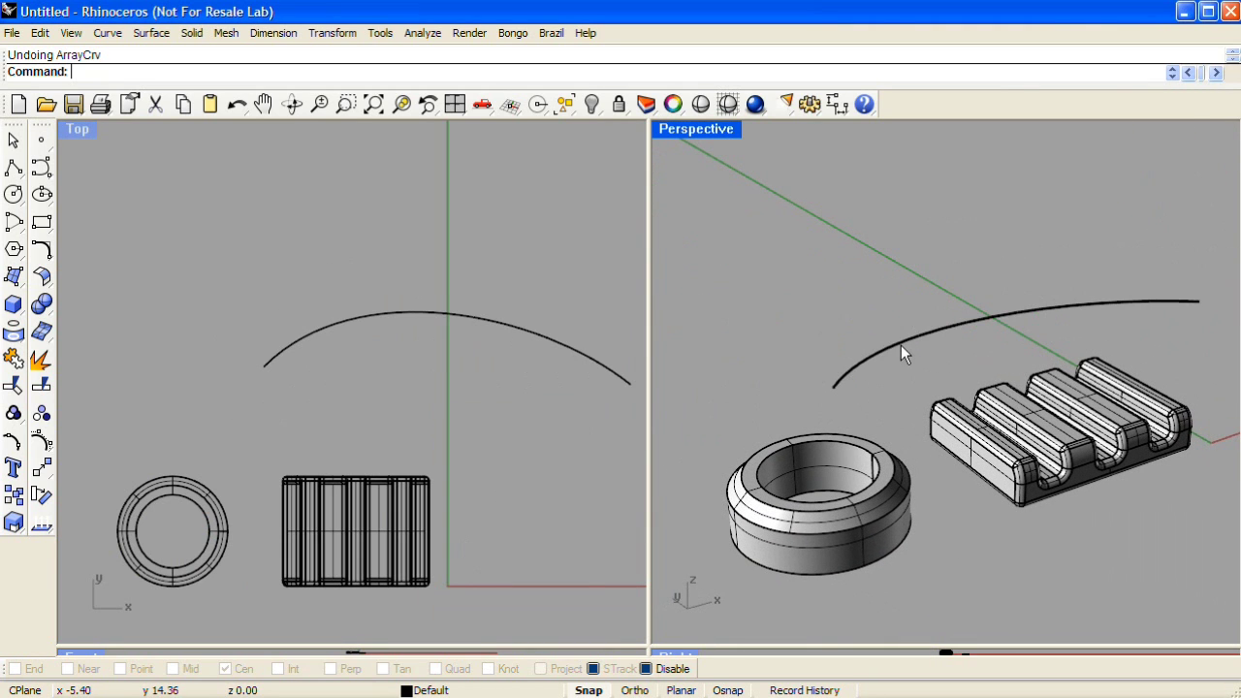
pyautogui.click(855, 358)
pyautogui.press('Delete')
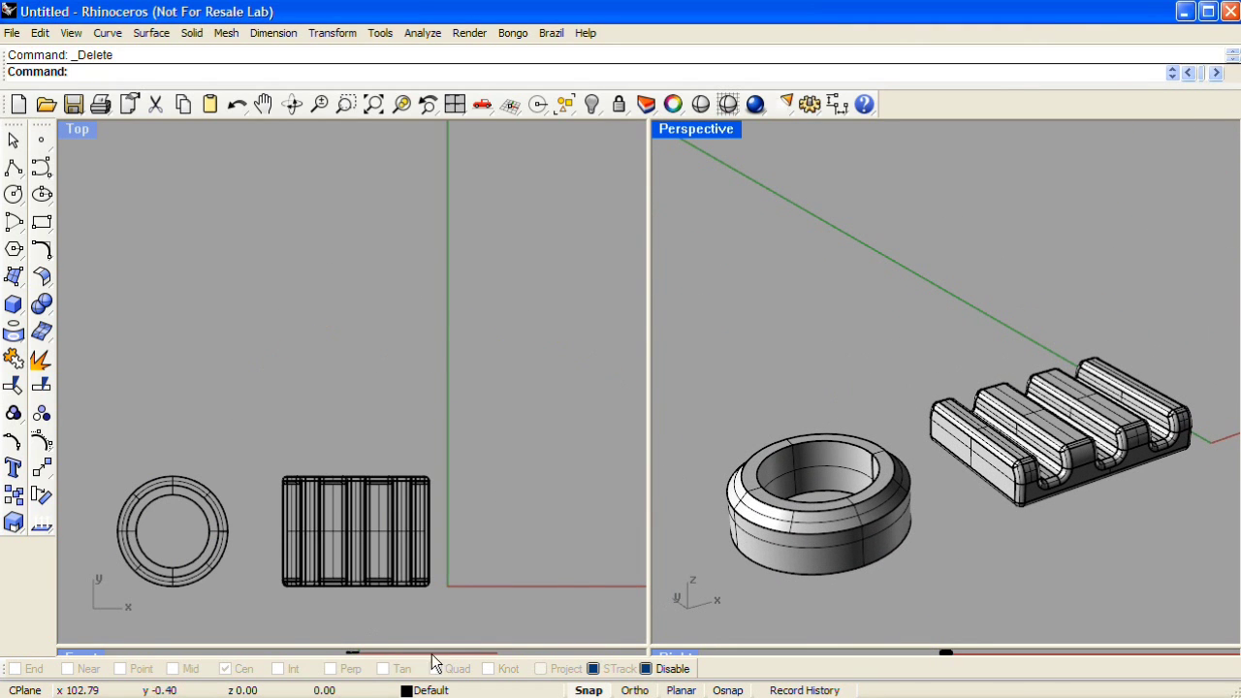
# Turn on Layer 01 to reveal the wavy surface and orbit Perspective to view it.
pyautogui.click(465, 690)
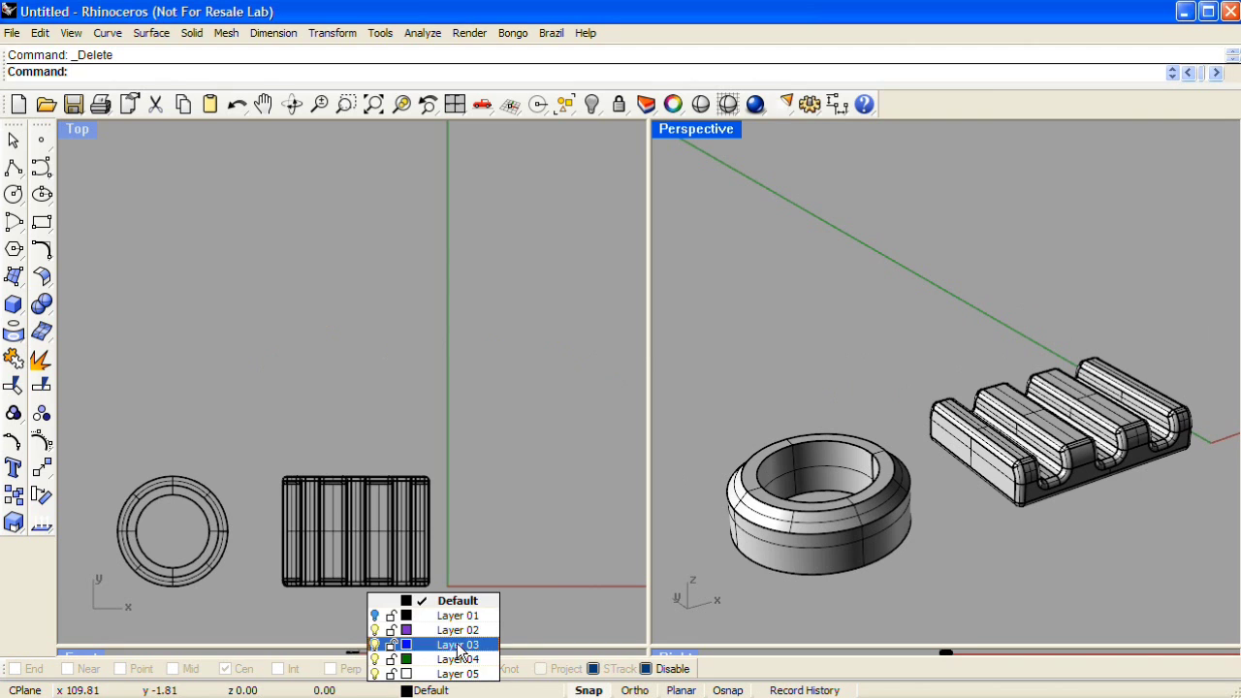
pyautogui.click(375, 617)
pyautogui.scroll(-3, 873, 339)
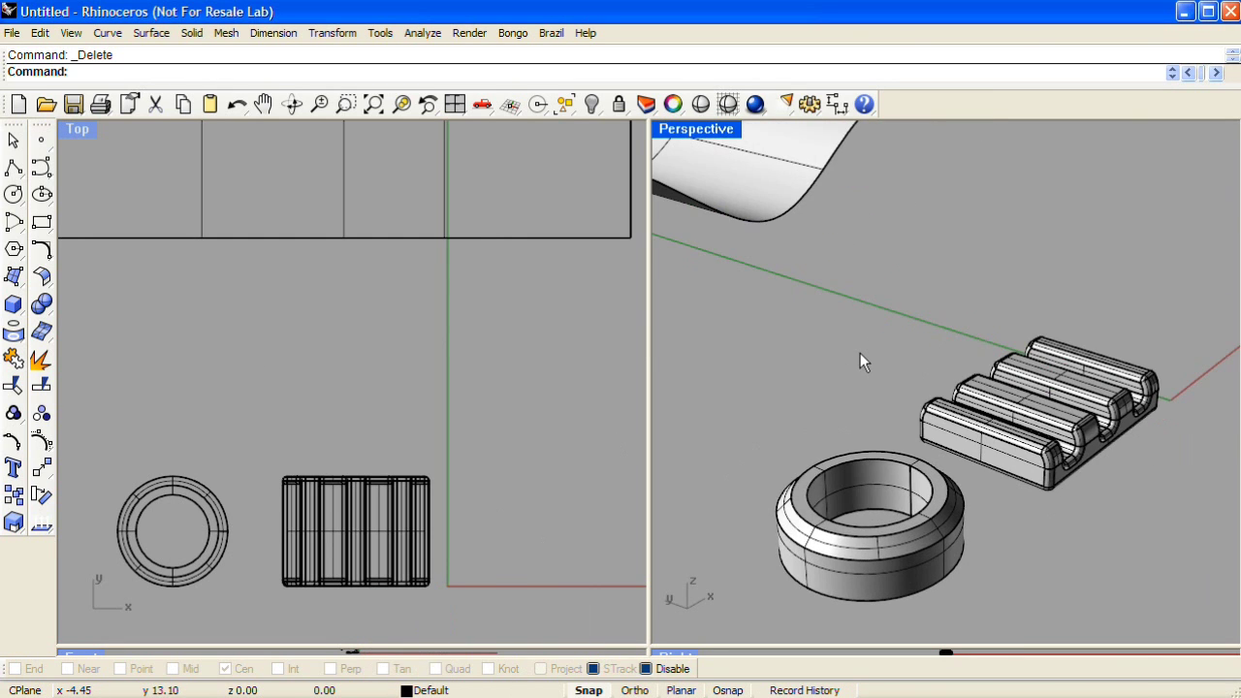
pyautogui.scroll(-3, 860, 353)
pyautogui.moveTo(859, 311); pyautogui.dragTo(814, 324, button='right')
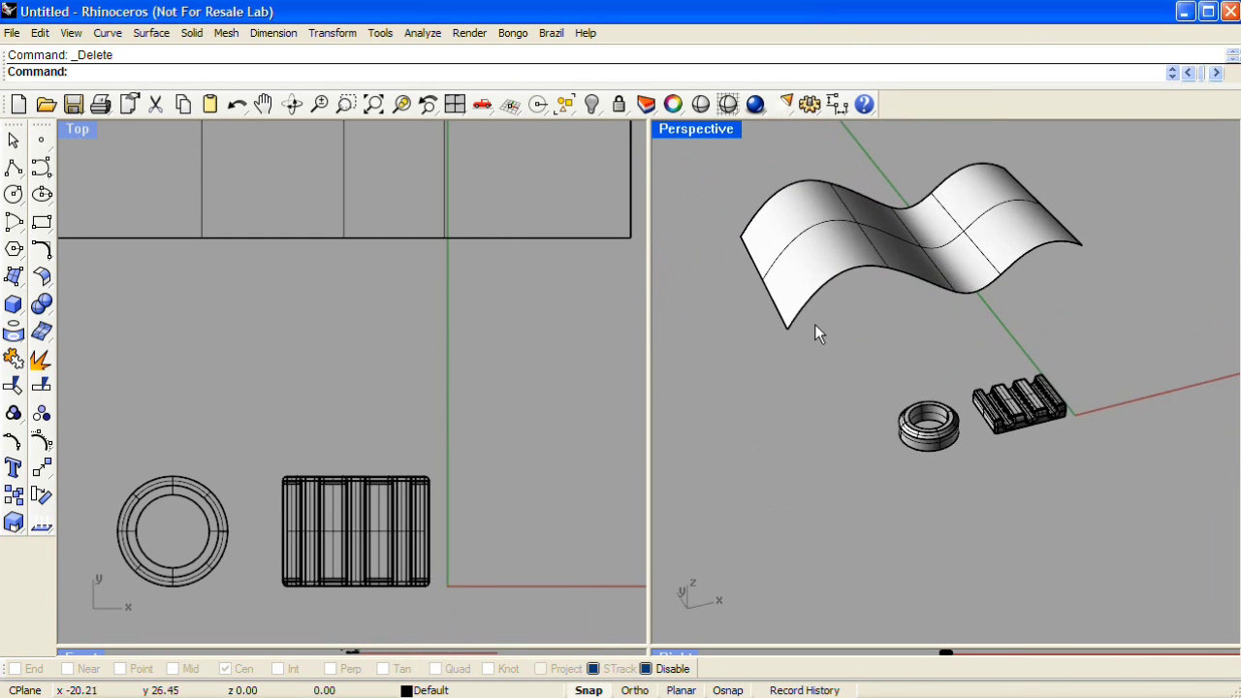
pyautogui.click(332, 33)
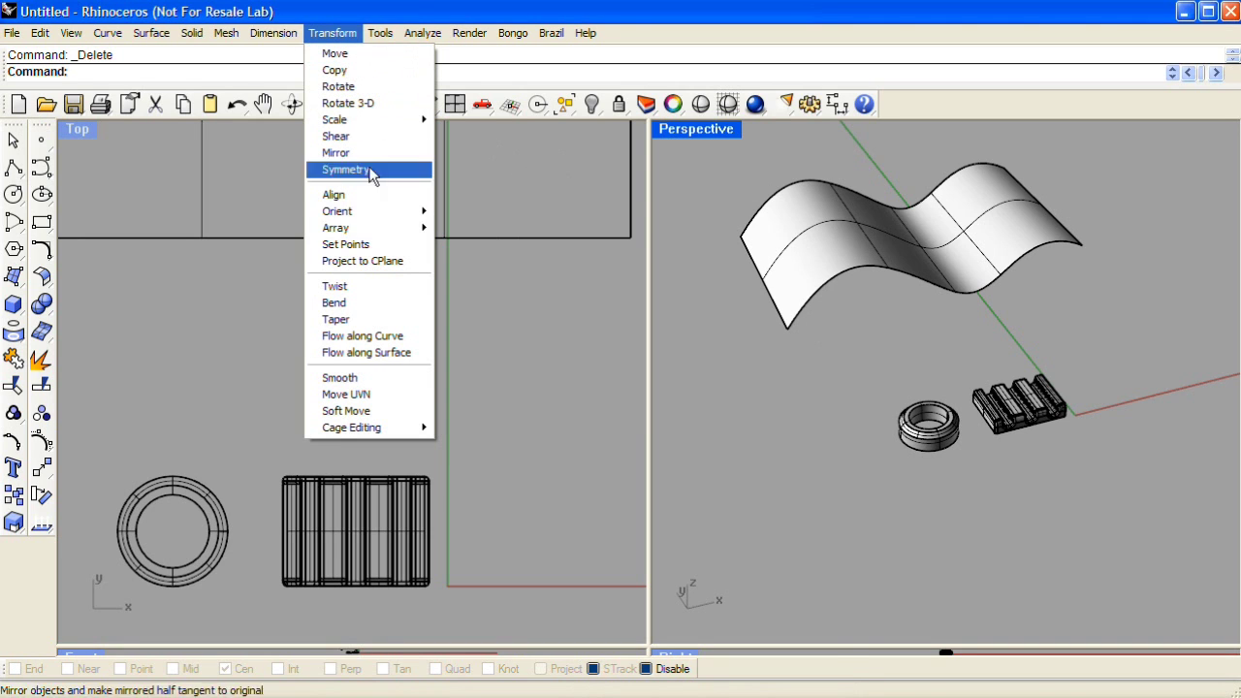
# Start an along-surface array of the ridged block, based at its corner with the default normal.
pyautogui.moveTo(378, 240)
pyautogui.click(475, 277)
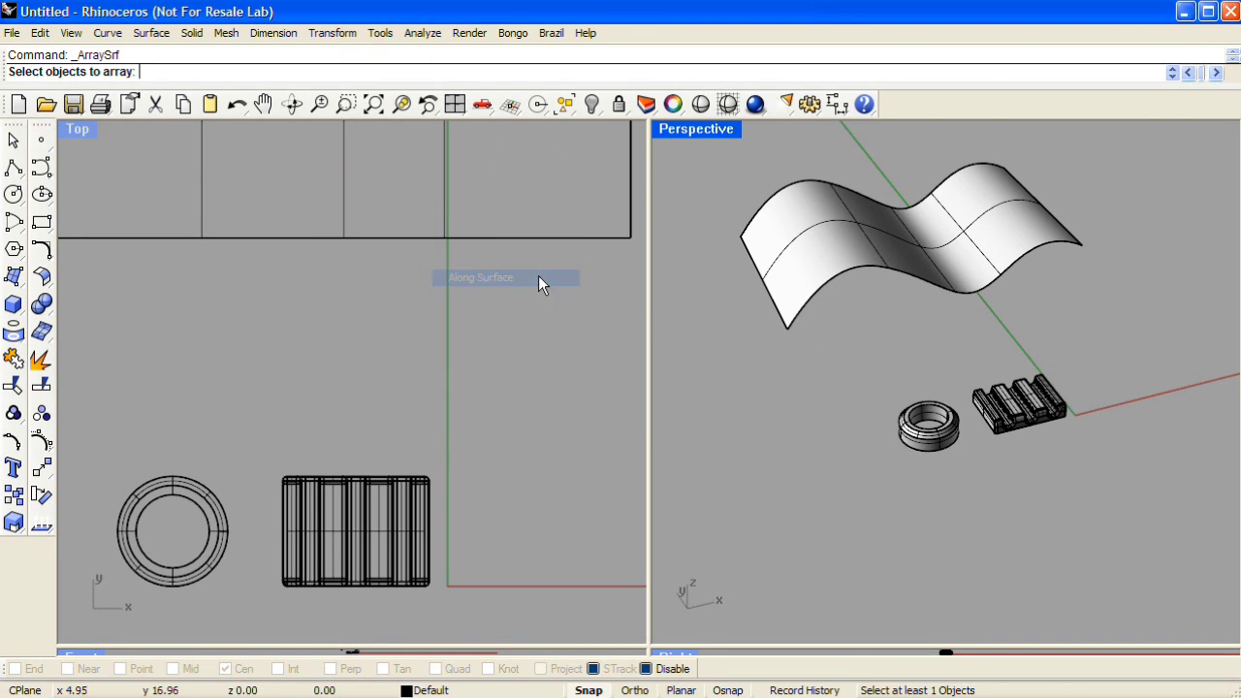
pyautogui.click(1016, 412)
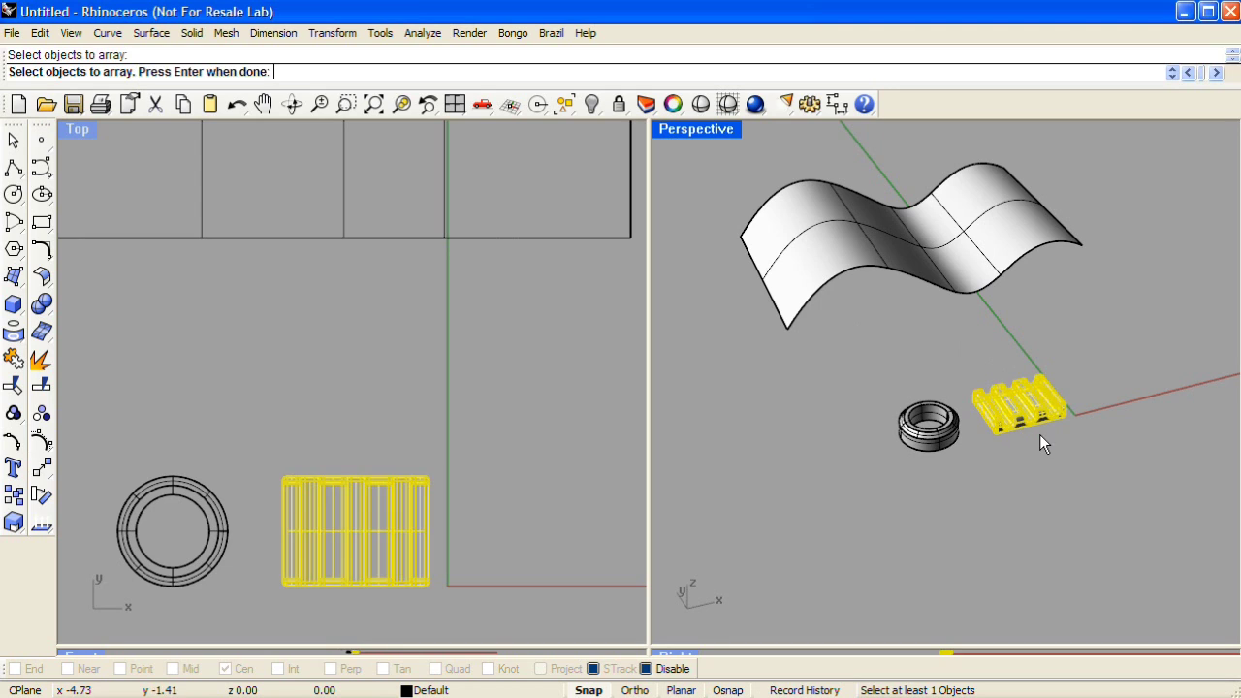
pyautogui.press('Return')
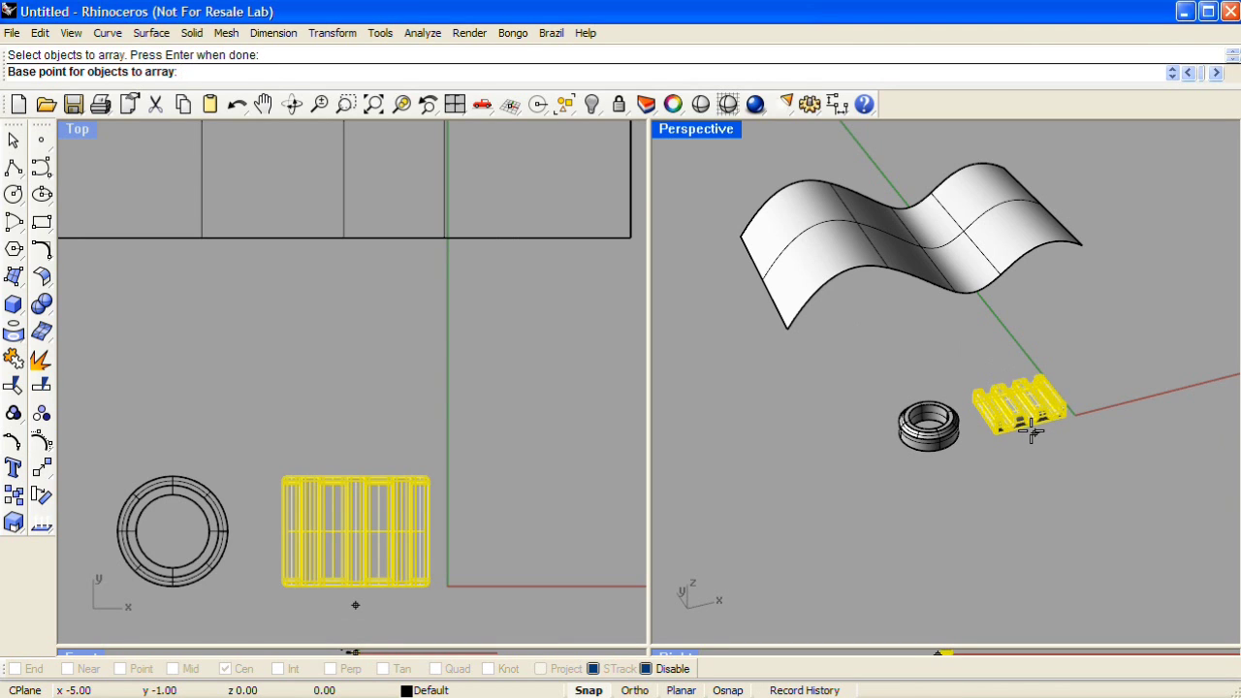
pyautogui.click(1030, 426)
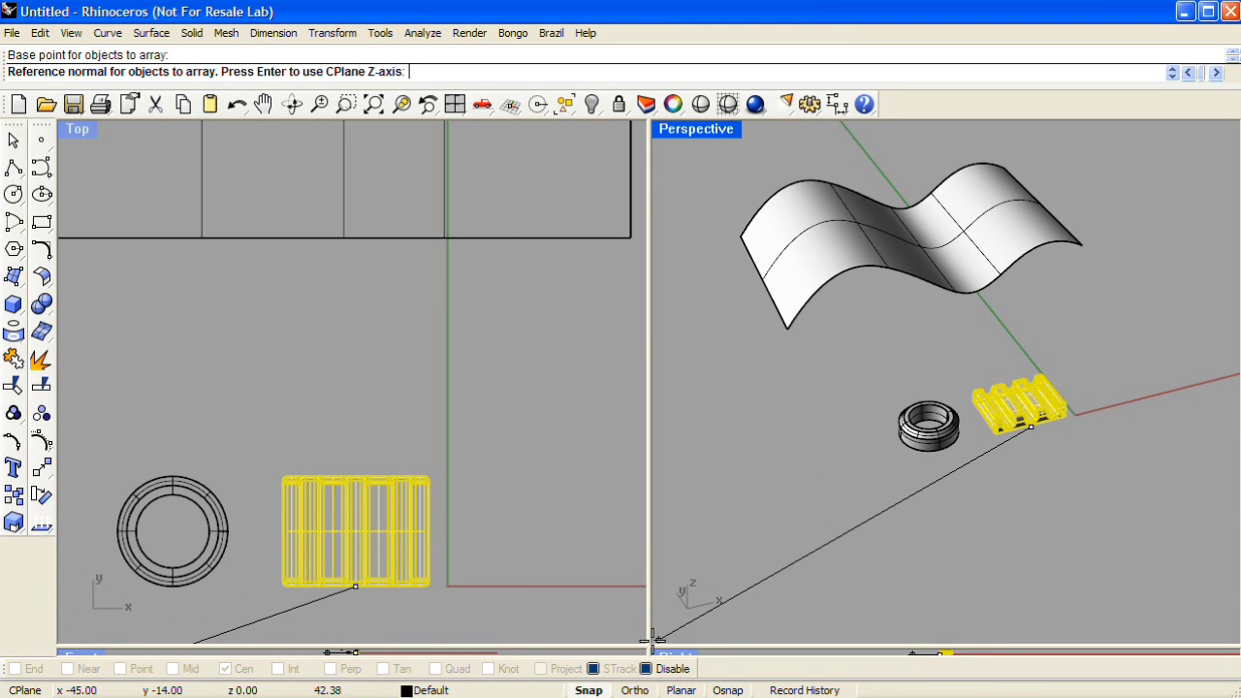
pyautogui.moveTo(650, 508); pyautogui.dragTo(648, 388)
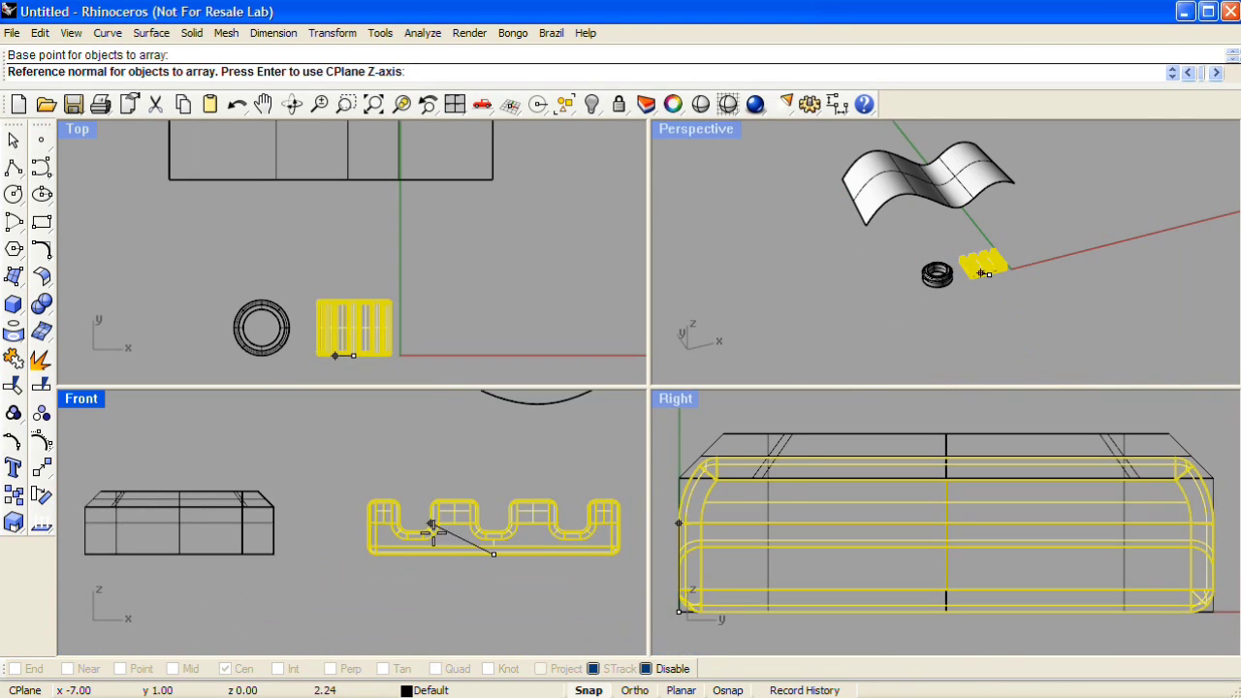
pyautogui.press('Return')
# Target the wavy surface and set 6 copies in u and 6 in v.
pyautogui.moveTo(872, 212); pyautogui.dragTo(723, 146, button='right')
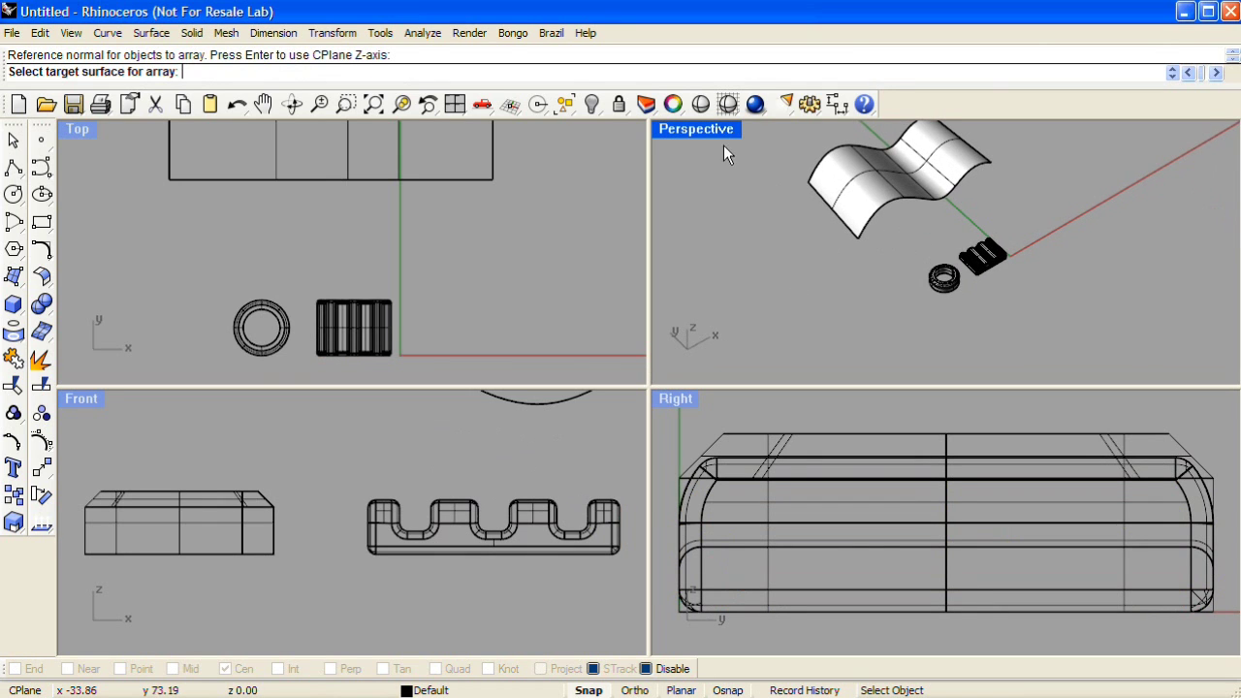
pyautogui.hotkey('ctrl', 'm')
pyautogui.moveTo(665, 277); pyautogui.dragTo(567, 443, button='right')
pyautogui.click(568, 446)
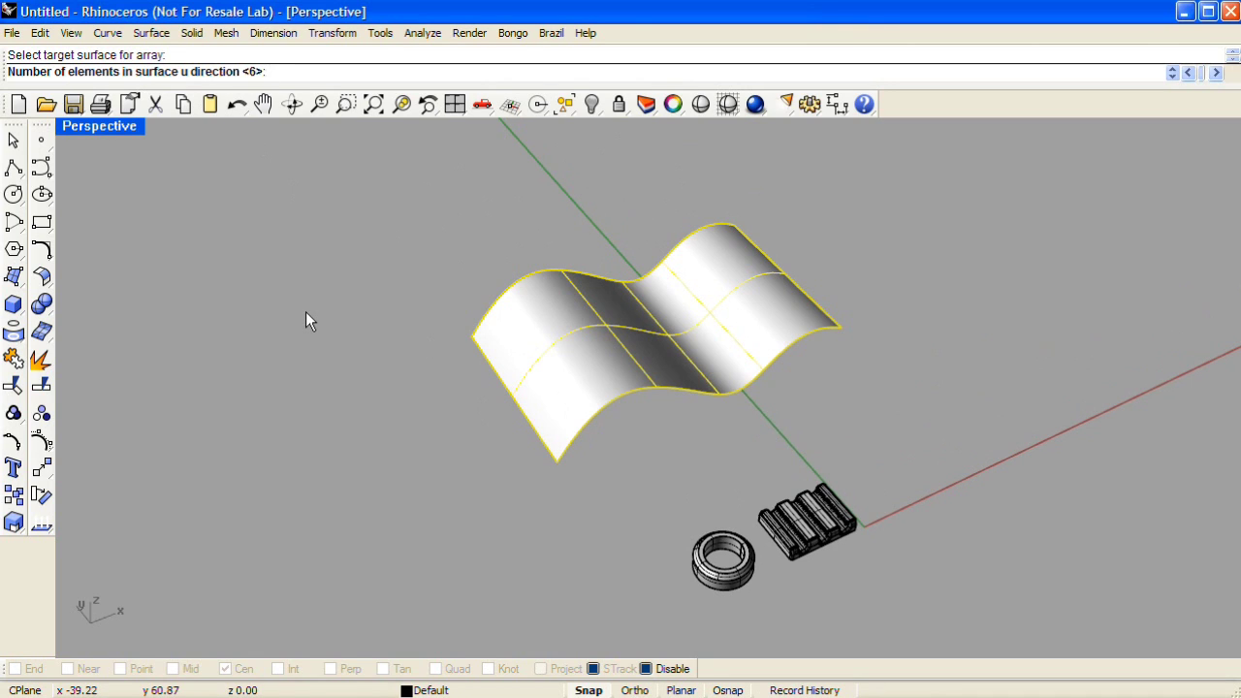
pyautogui.press('Return')
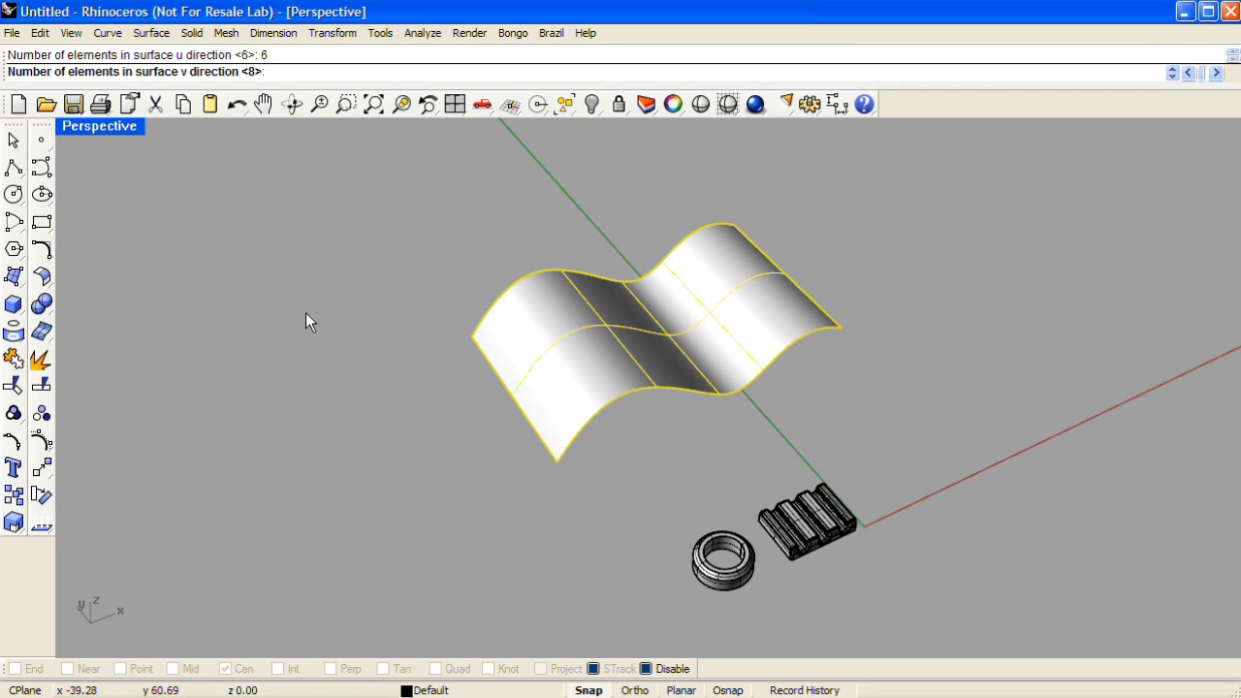
pyautogui.write('6')
pyautogui.press('Return')
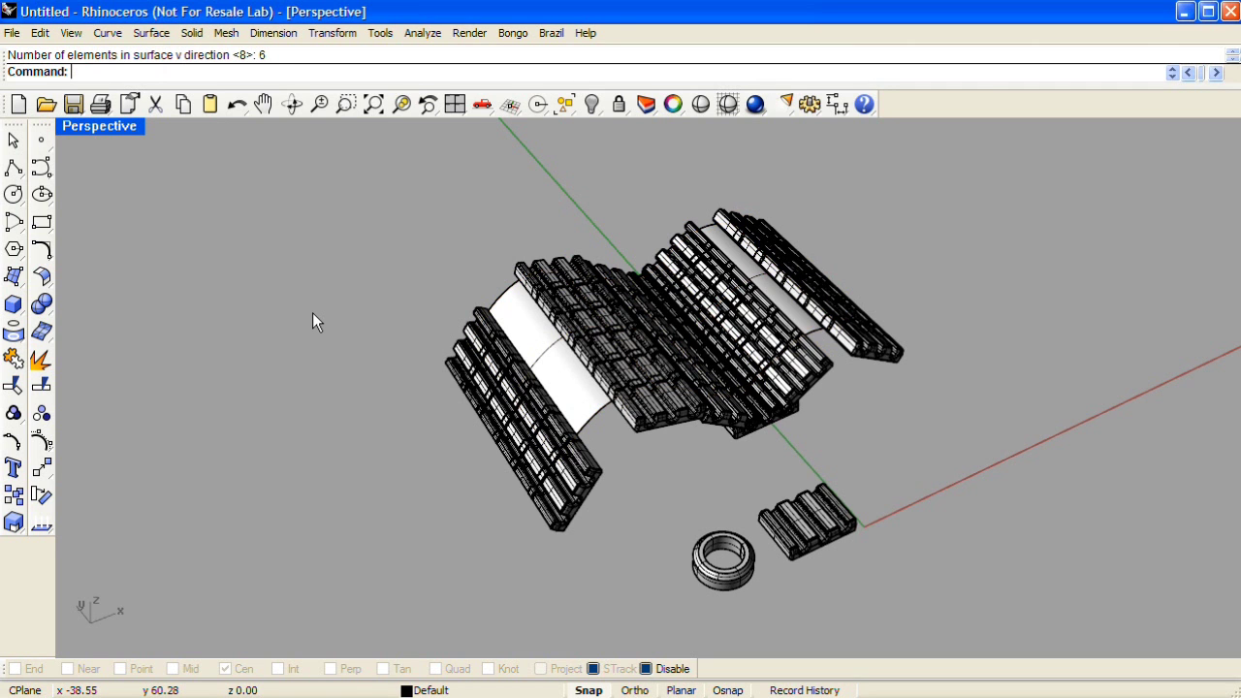
# Inspect the tiled surface, then undo the 6 by 6 surface array.
pyautogui.moveTo(711, 346)
pyautogui.mouseDown(button='right')
pyautogui.moveTo(416, 277)
pyautogui.moveTo(546, 288)
pyautogui.moveTo(705, 328)
pyautogui.mouseUp(button='right')
pyautogui.scroll(6, 710, 359)
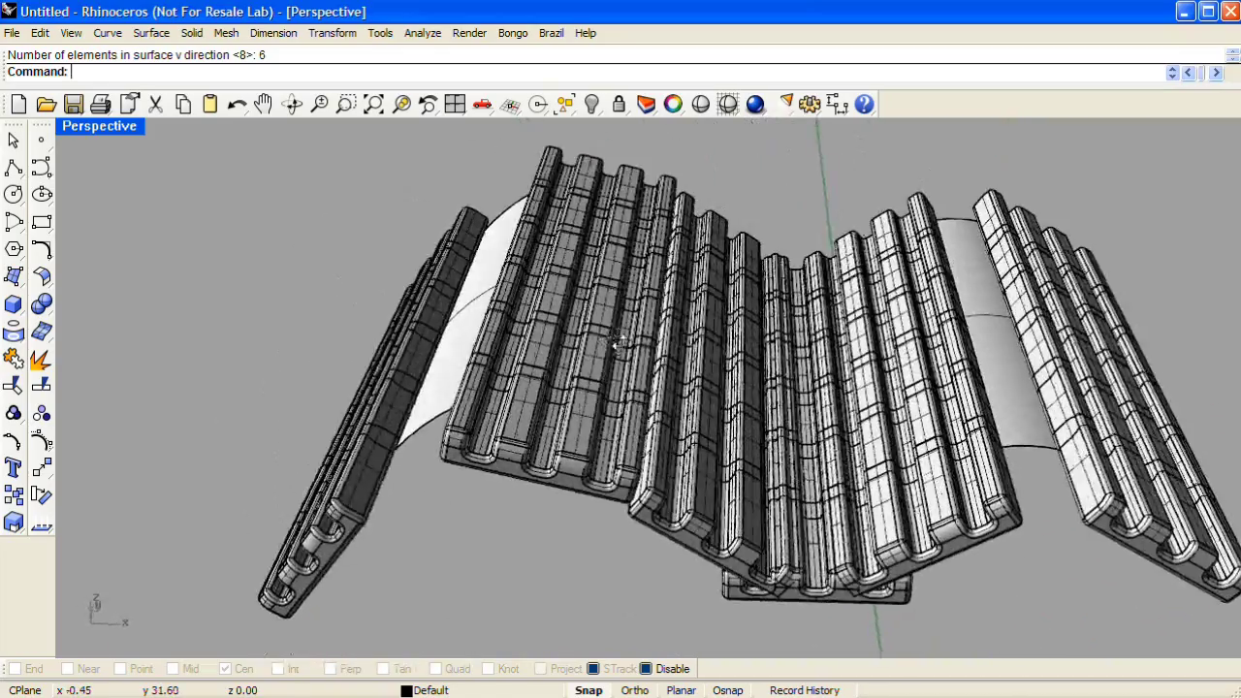
pyautogui.moveTo(615, 342); pyautogui.dragTo(707, 343, button='right')
pyautogui.hotkey('ctrl', 'z')
# Restore the four-viewport layout and centre the Top view on the surface outline.
pyautogui.scroll(-5, 682, 360)
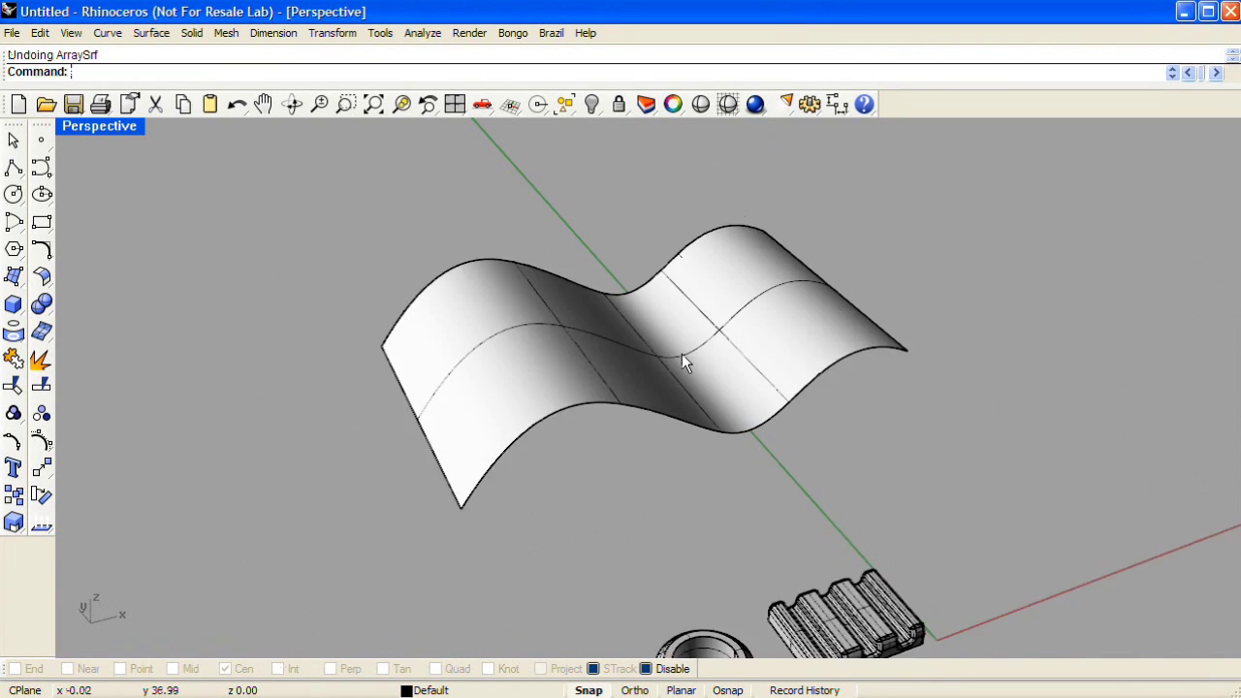
pyautogui.keyDown('shift'); pyautogui.moveTo(656, 374); pyautogui.dragTo(570, 349, button='right'); pyautogui.keyUp('shift')
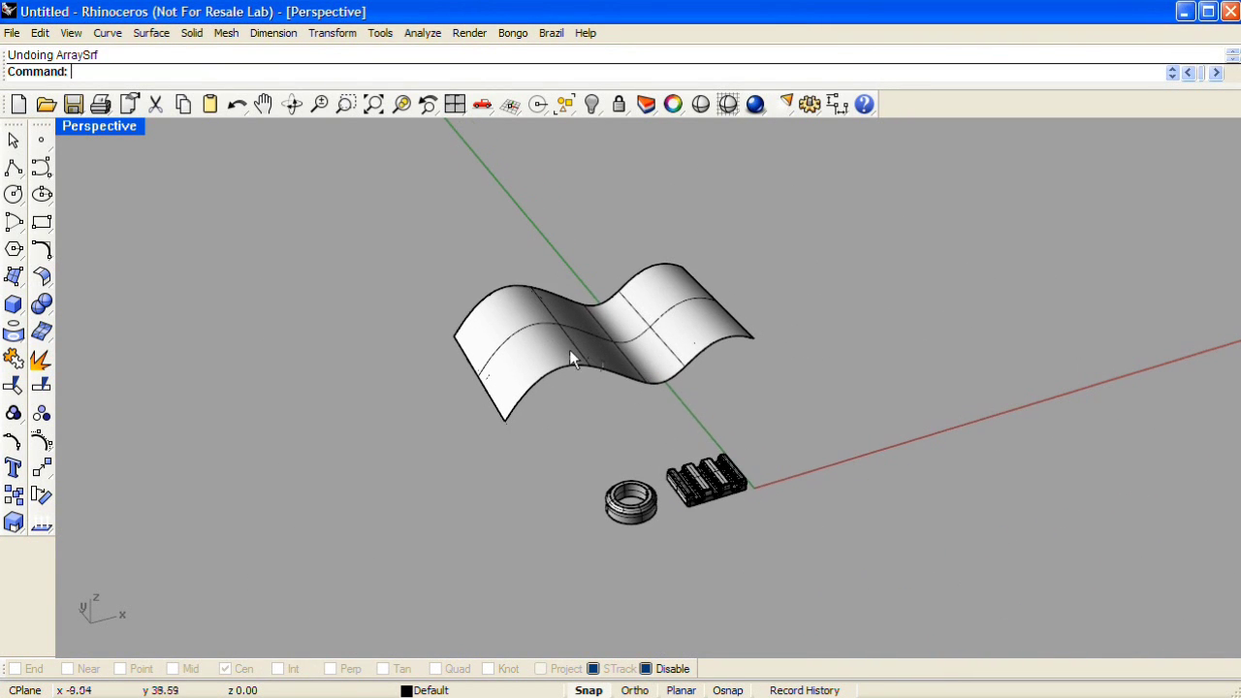
pyautogui.doubleClick(98, 127)
pyautogui.moveTo(287, 257); pyautogui.dragTo(382, 355, button='right')
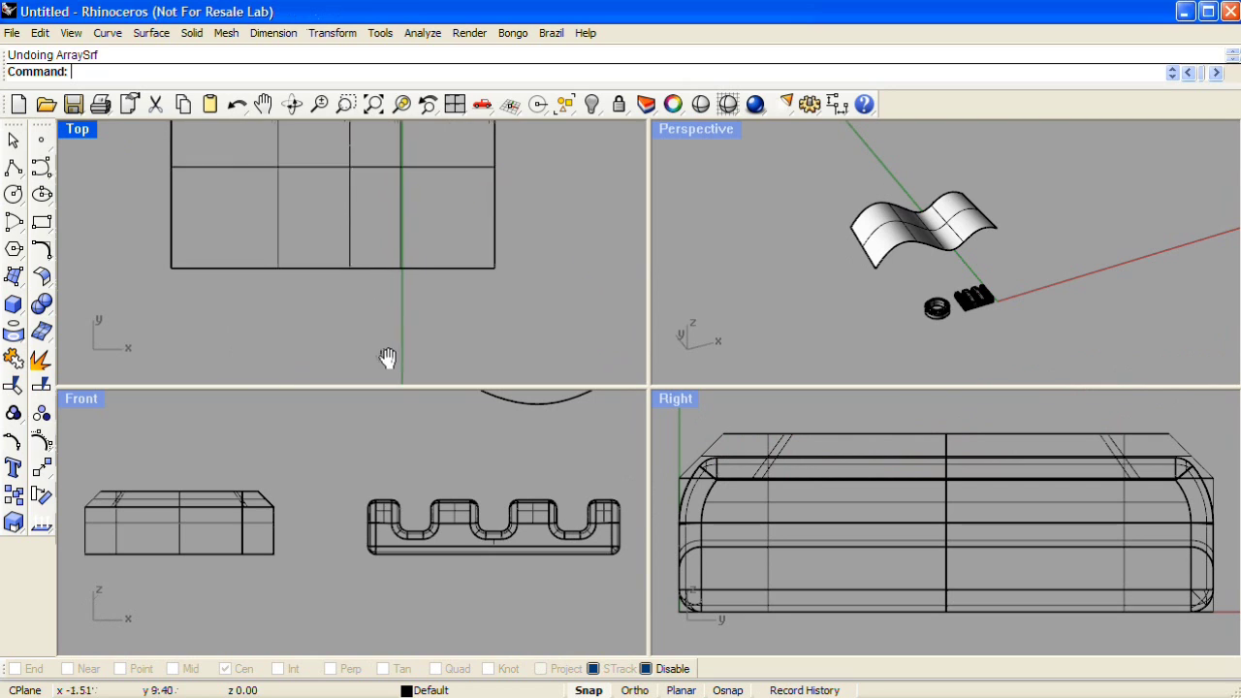
pyautogui.scroll(-2, 344, 232)
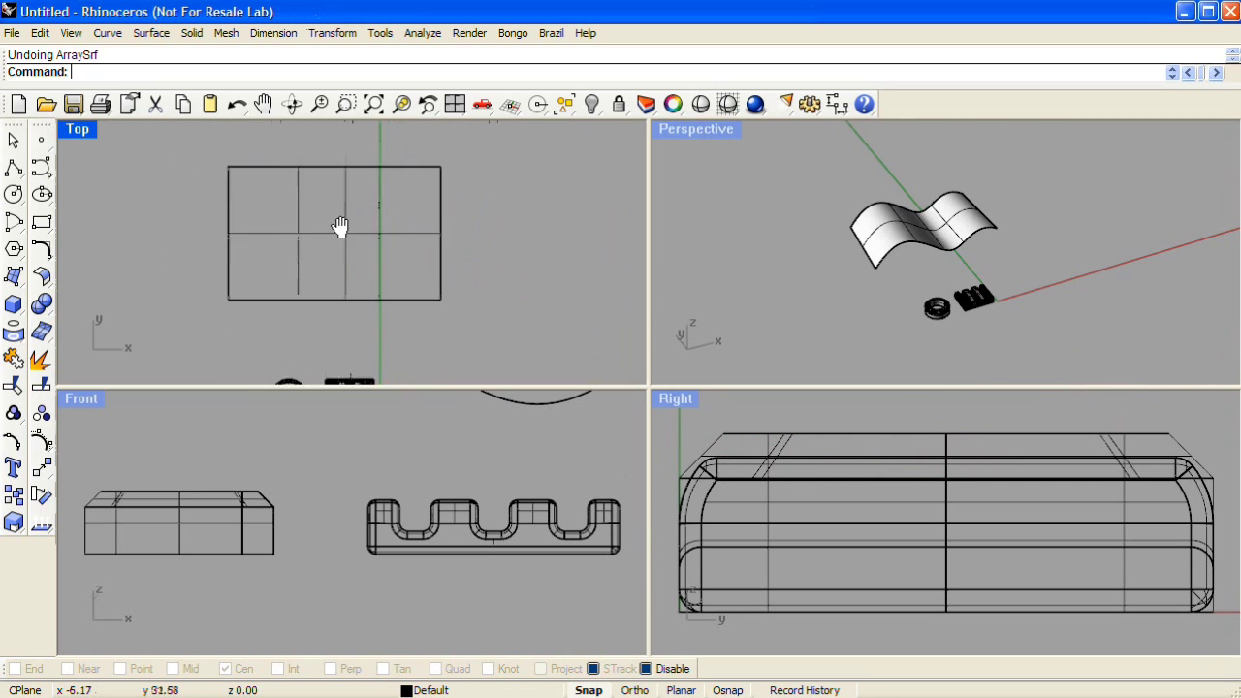
pyautogui.click(49, 170)
# Draw a five-point S-shaped control-point curve from the outline's lower-left to top-right corner.
pyautogui.click(216, 329)
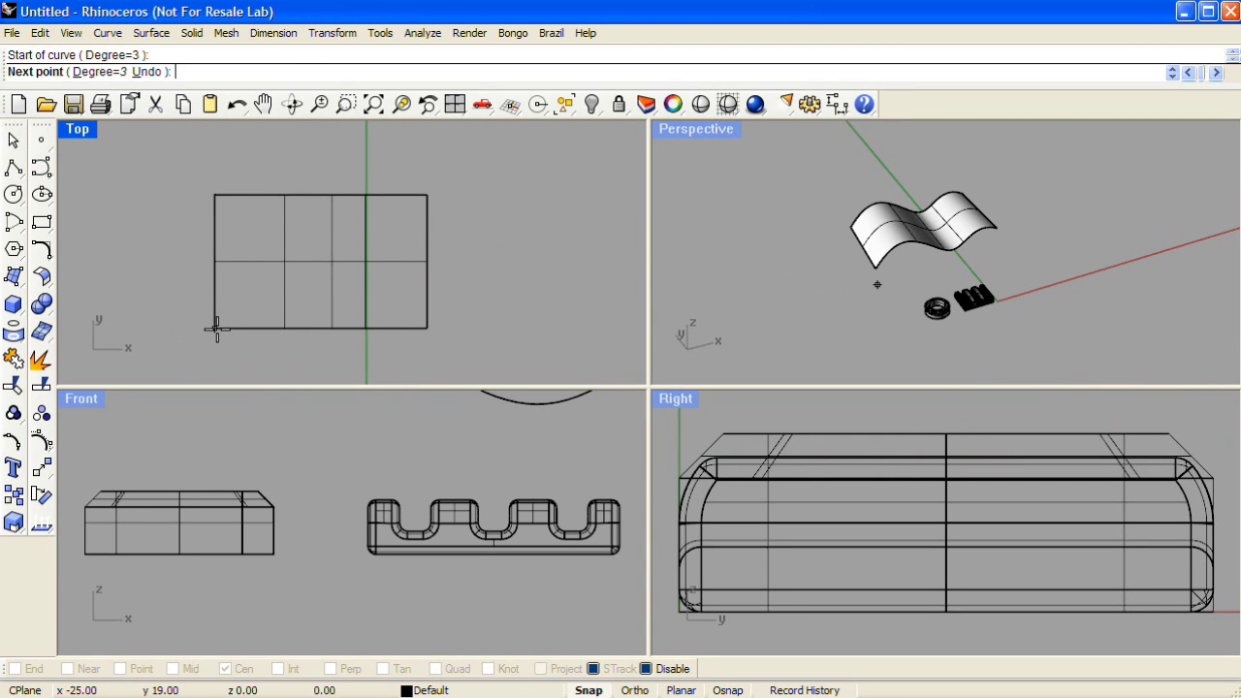
pyautogui.click(269, 268)
pyautogui.click(348, 298)
pyautogui.click(416, 268)
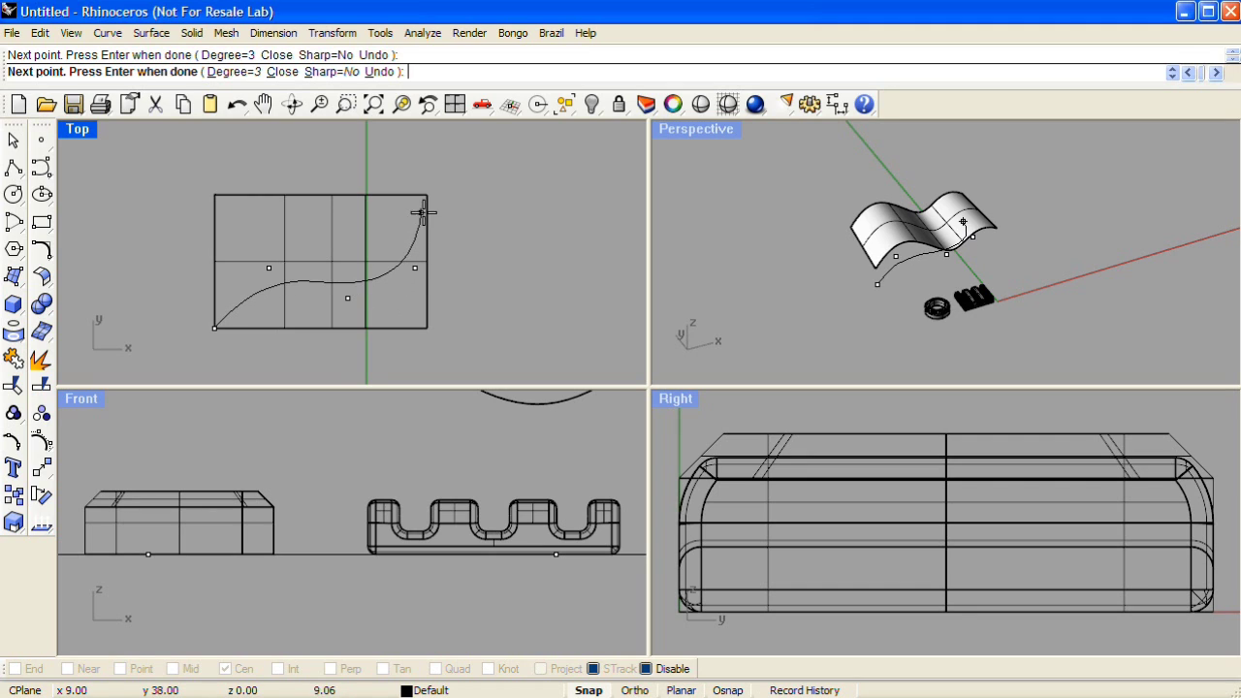
pyautogui.click(424, 194)
pyautogui.press('Return')
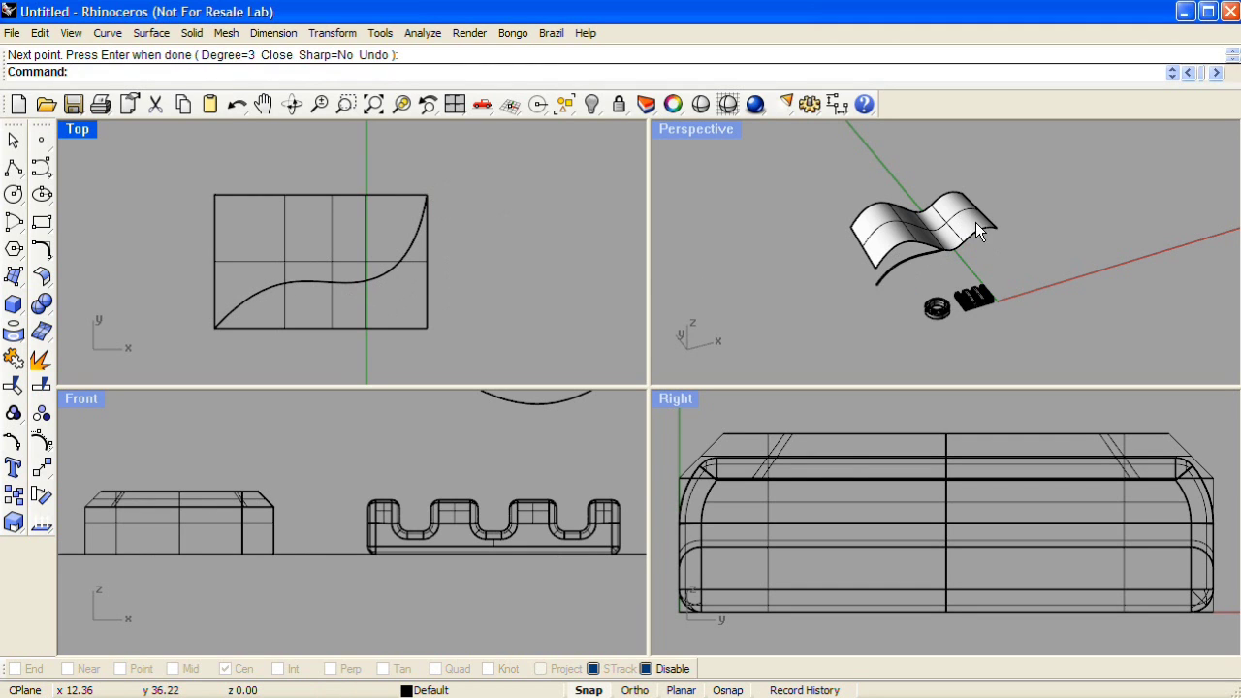
pyautogui.moveTo(981, 232); pyautogui.dragTo(991, 200, button='right')
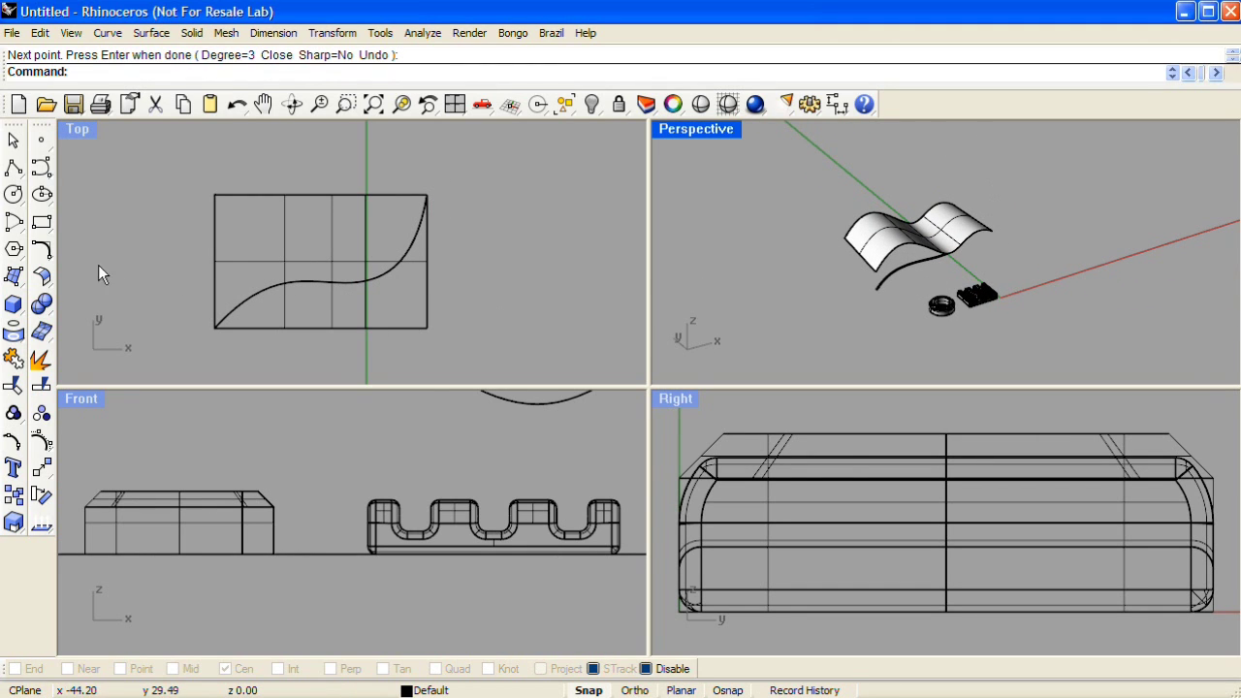
# Project the S-curve onto the wavy surface and view it in maximized Perspective.
pyautogui.click(13, 331)
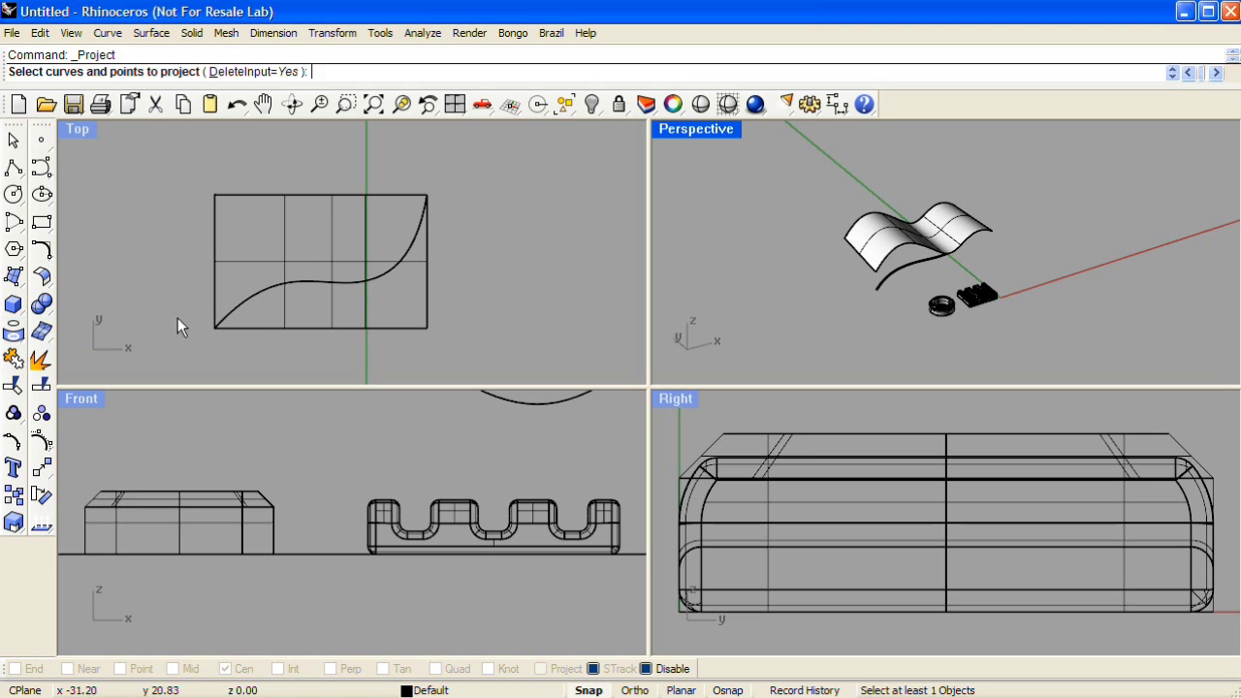
pyautogui.click(251, 293)
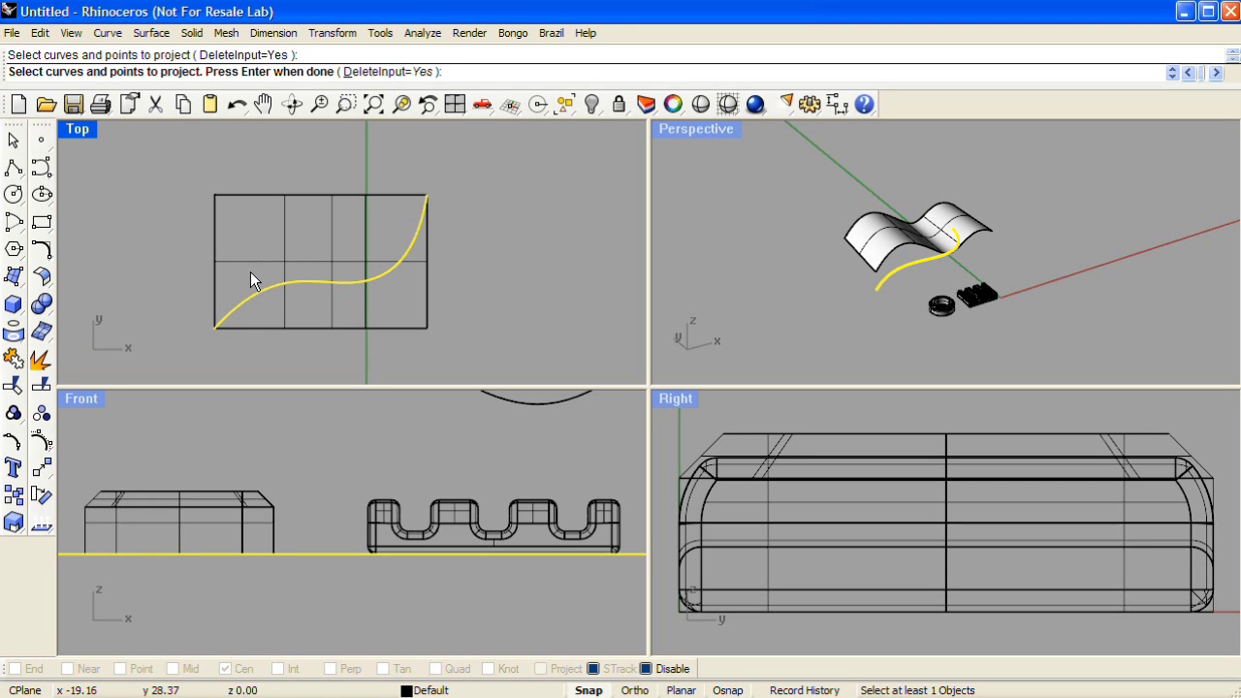
pyautogui.press('Return')
pyautogui.click(252, 262)
pyautogui.press('Return')
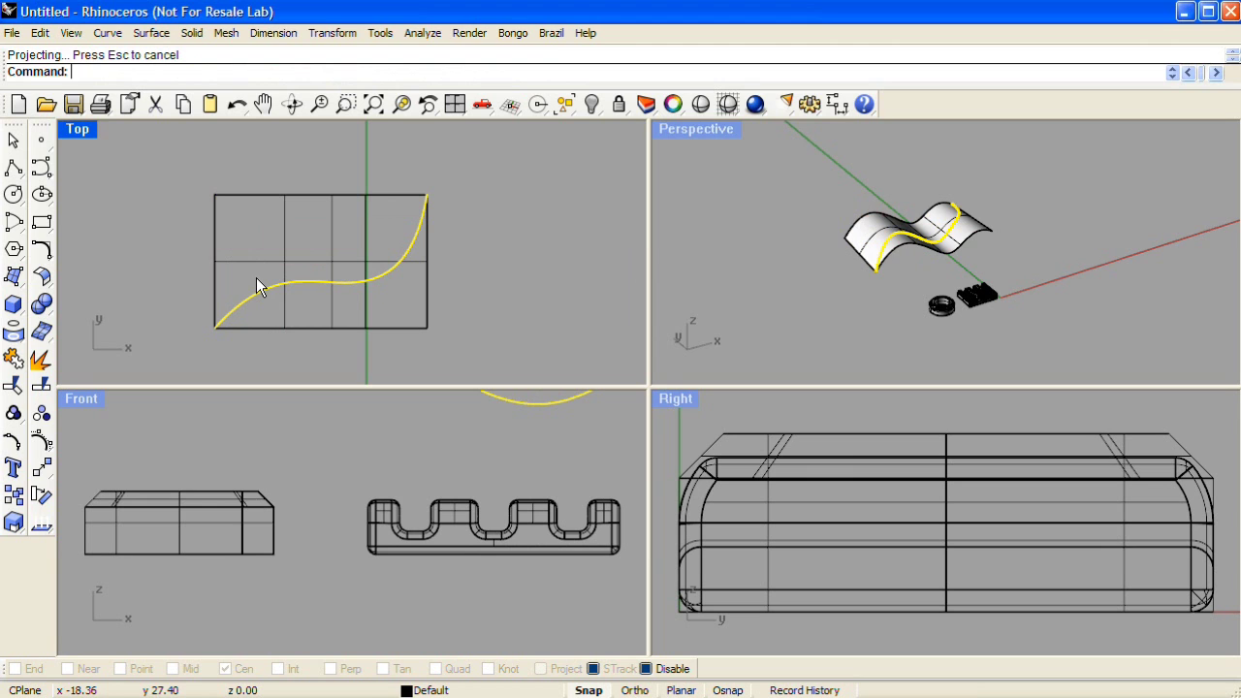
pyautogui.moveTo(816, 265); pyautogui.dragTo(725, 153, button='right')
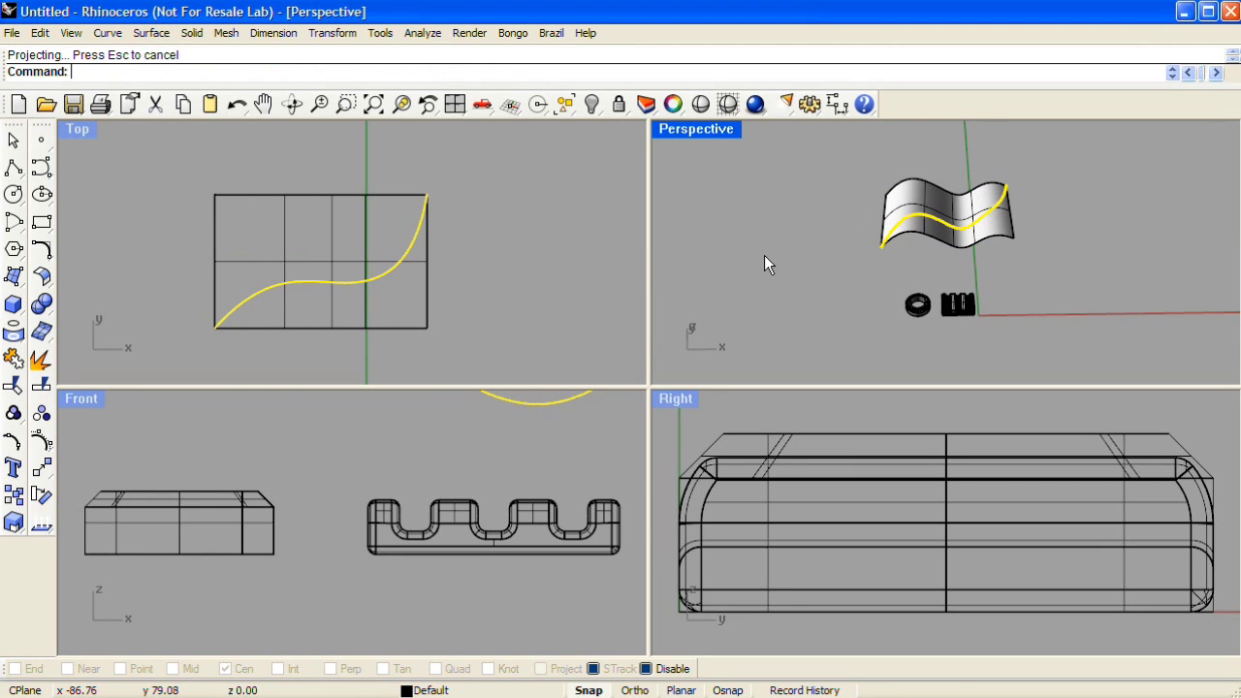
pyautogui.hotkey('ctrl', 'm')
pyautogui.moveTo(748, 341); pyautogui.dragTo(518, 363, button='right')
pyautogui.scroll(5, 667, 427)
pyautogui.press('Escape')
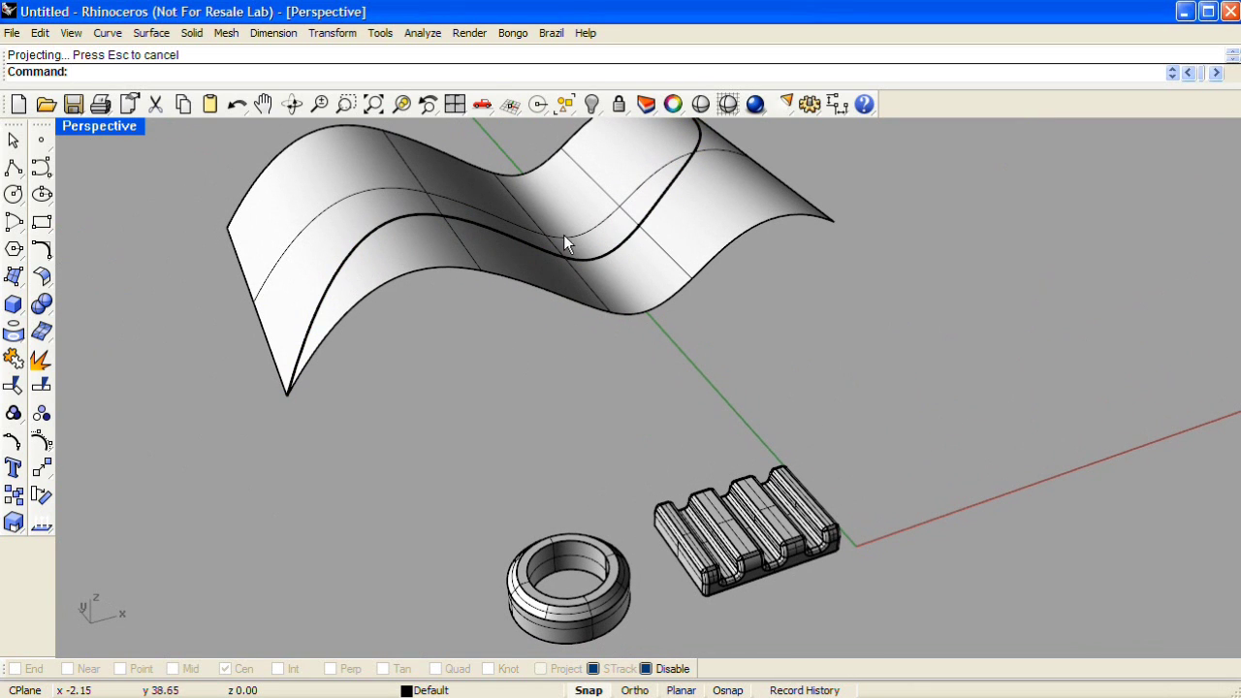
# Start an along-curve-on-surface array of the ridged block, based at its corner.
pyautogui.click(333, 33)
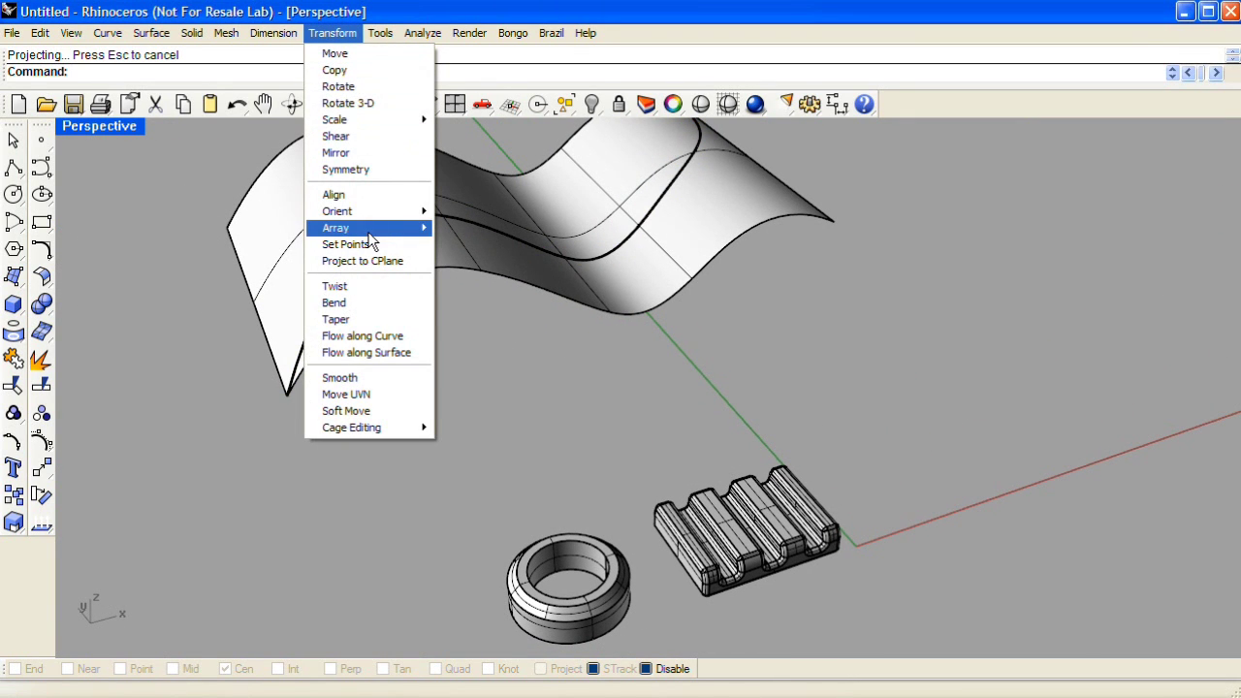
pyautogui.moveTo(372, 243)
pyautogui.click(507, 293)
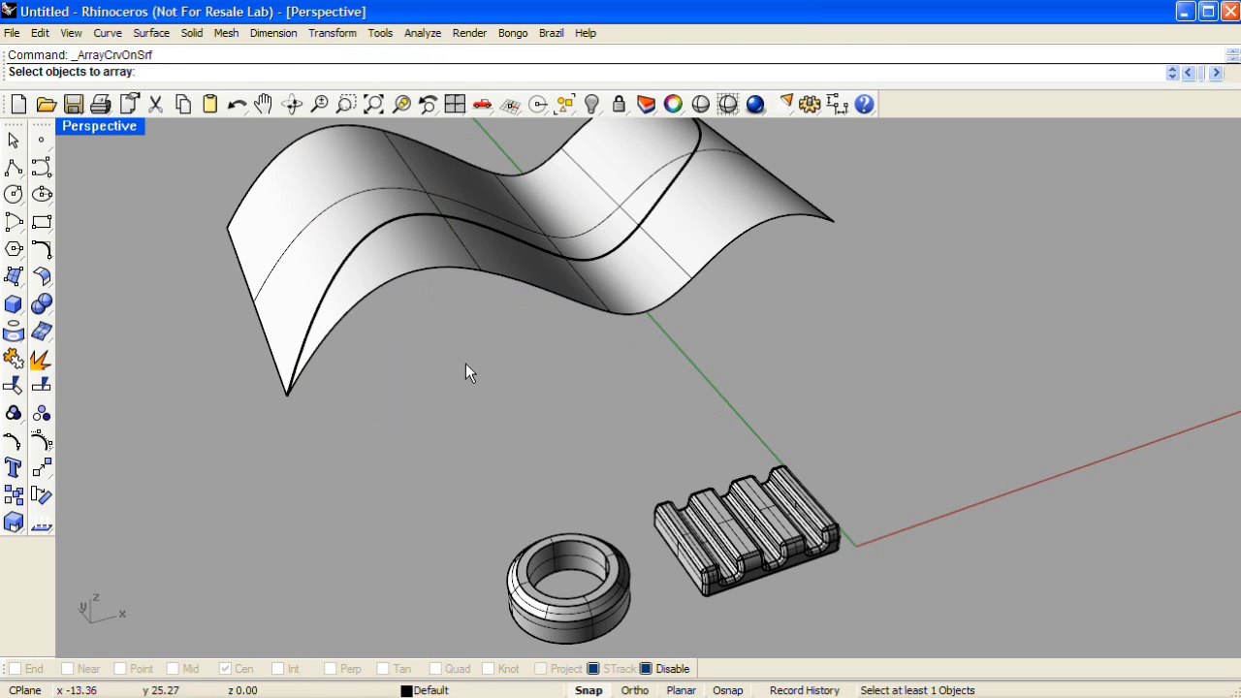
pyautogui.click(764, 518)
pyautogui.press('Return')
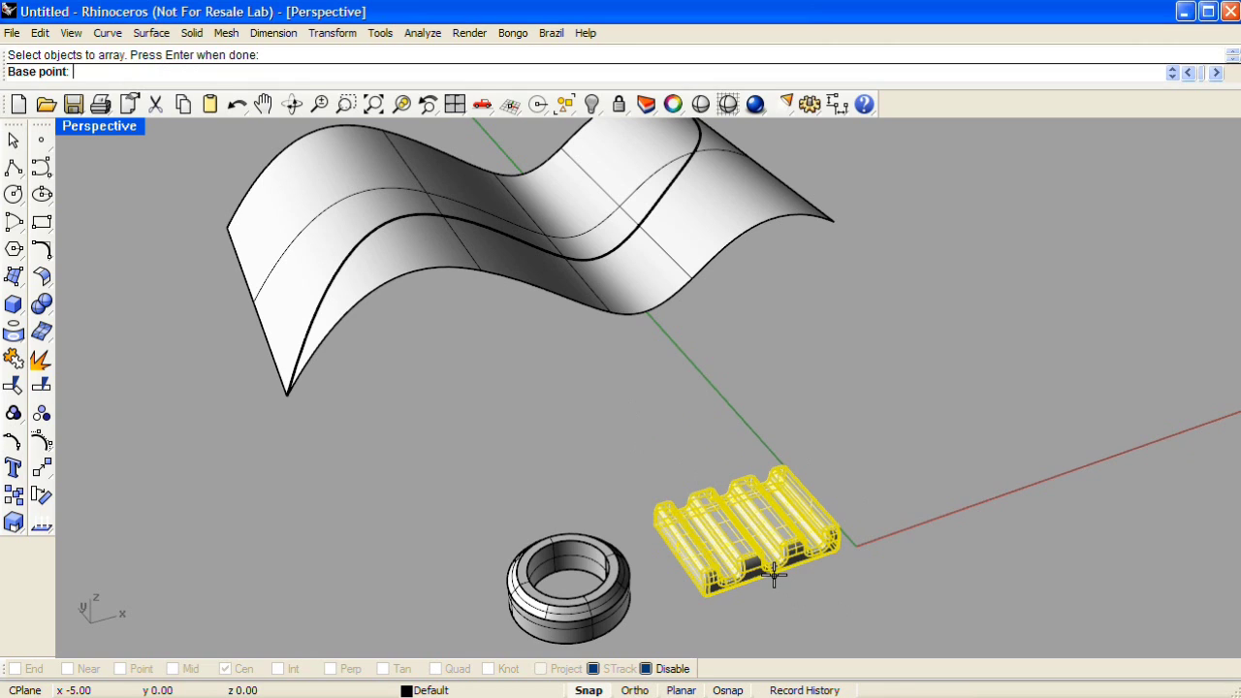
pyautogui.click(772, 575)
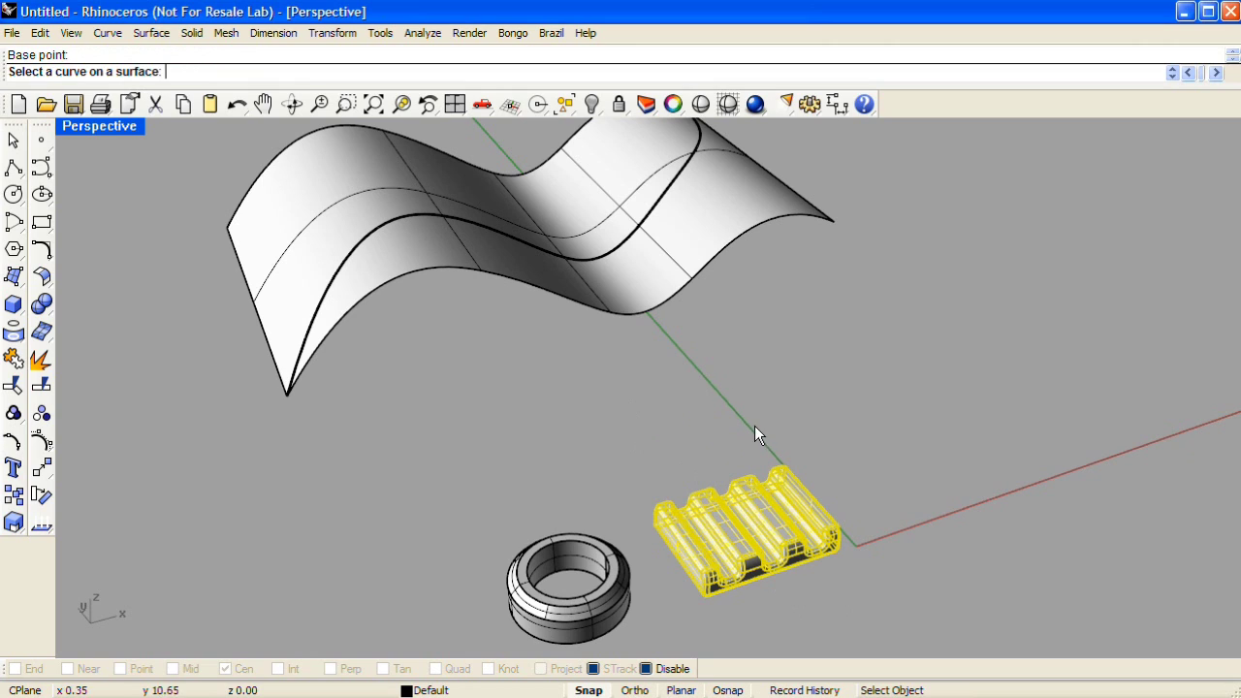
# Use the projected curve and wavy surface as path, placing two block copies along it.
pyautogui.click(328, 298)
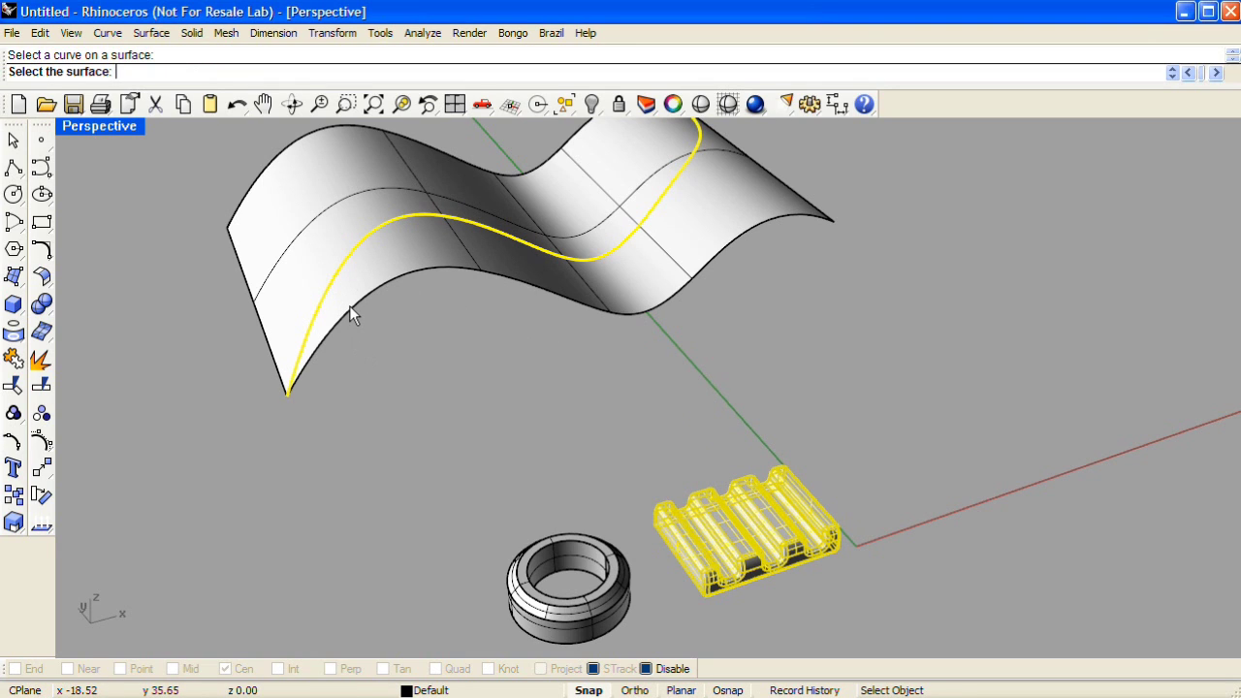
pyautogui.click(349, 305)
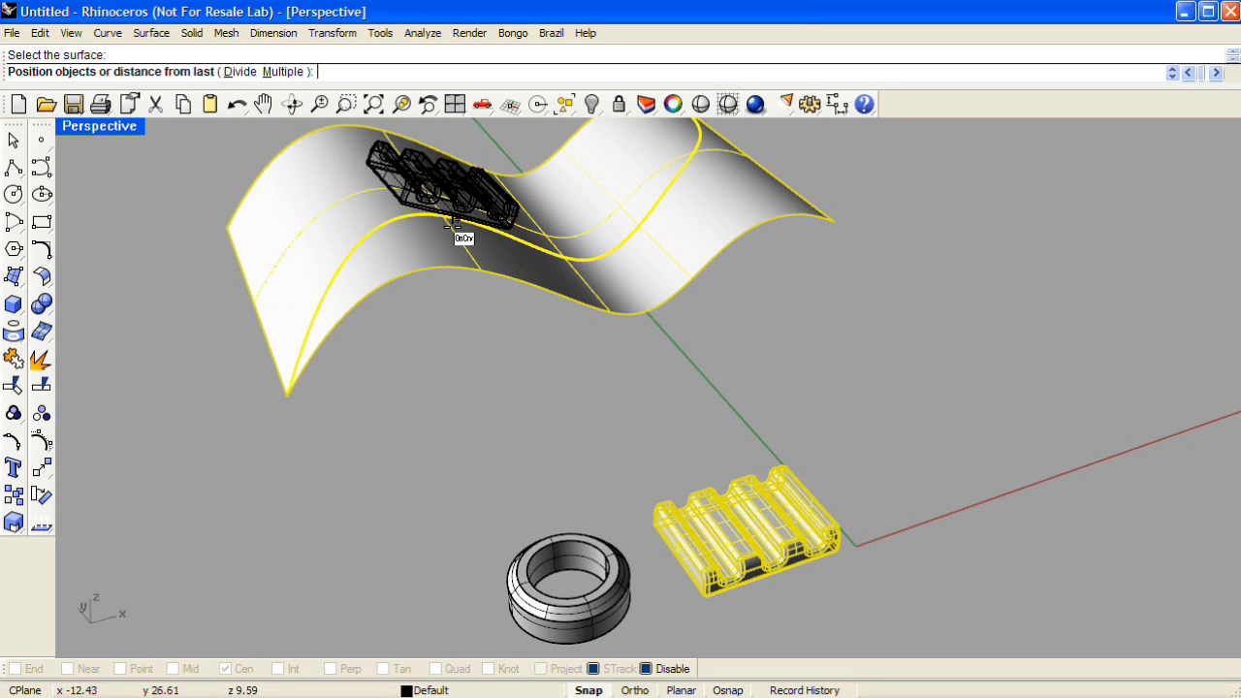
pyautogui.moveTo(371, 247); pyautogui.dragTo(456, 388, button='right')
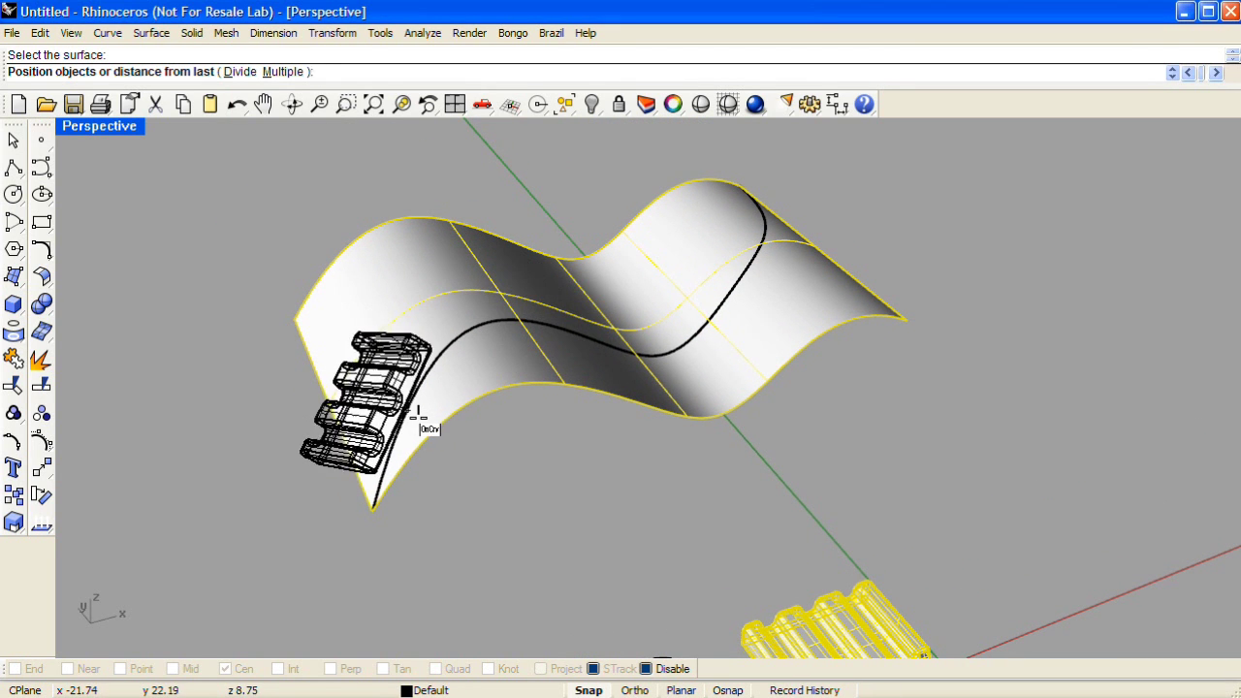
pyautogui.click(423, 421)
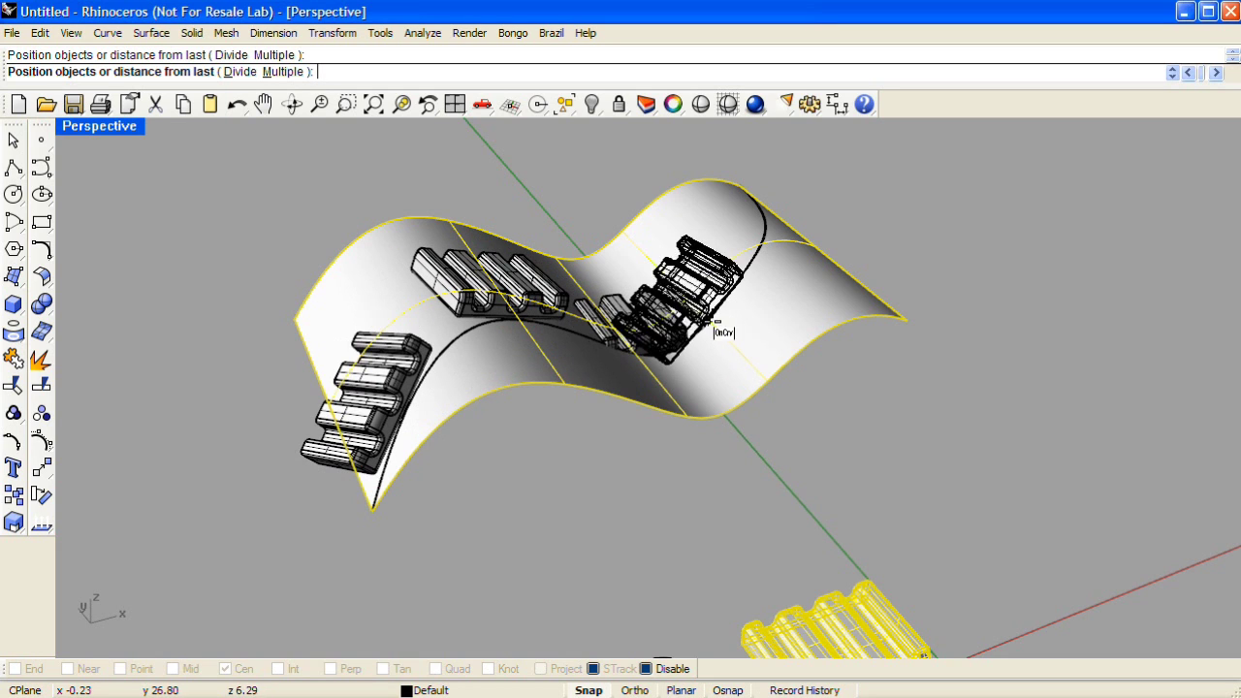
pyautogui.click(804, 230)
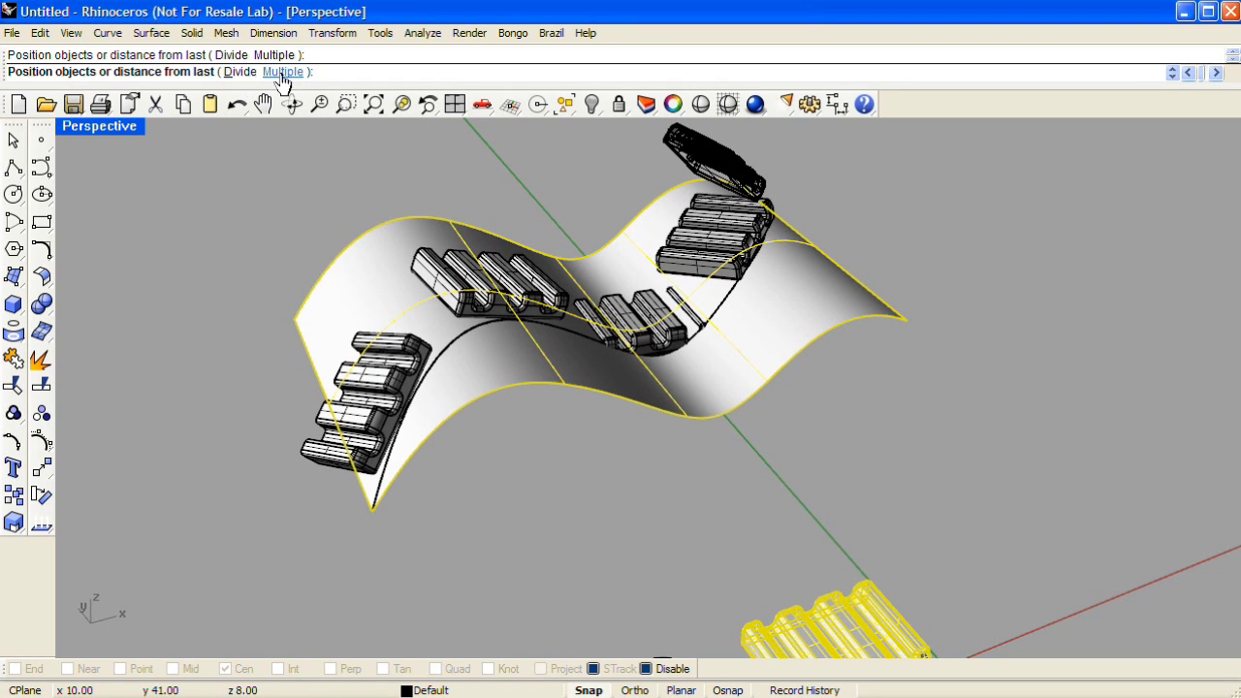
pyautogui.press('Escape')
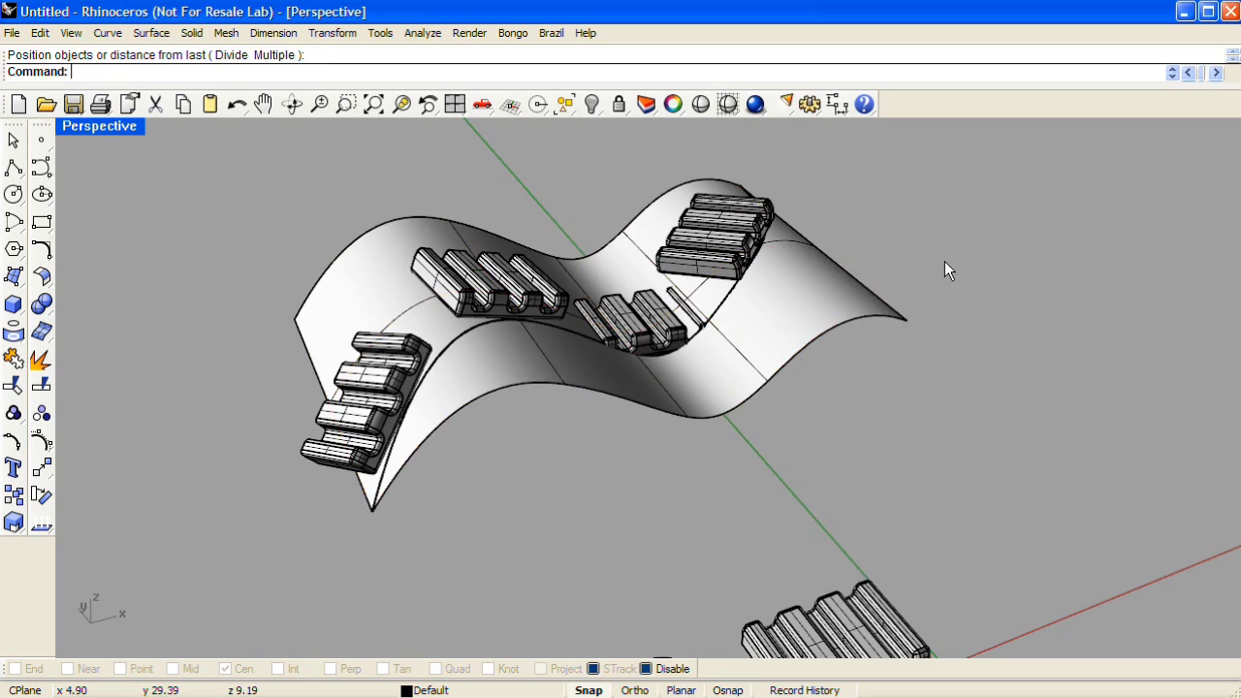